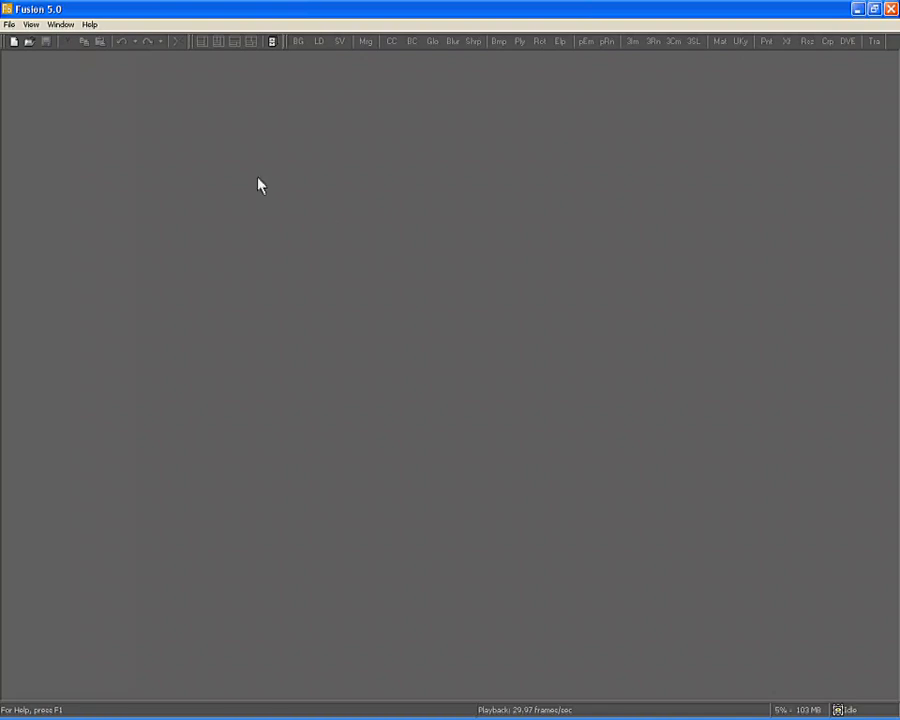
Create a new composition and set its default frame format to NTSC (D1) in the preferences
{"action": "left_click", "coordinate": [15, 41]}
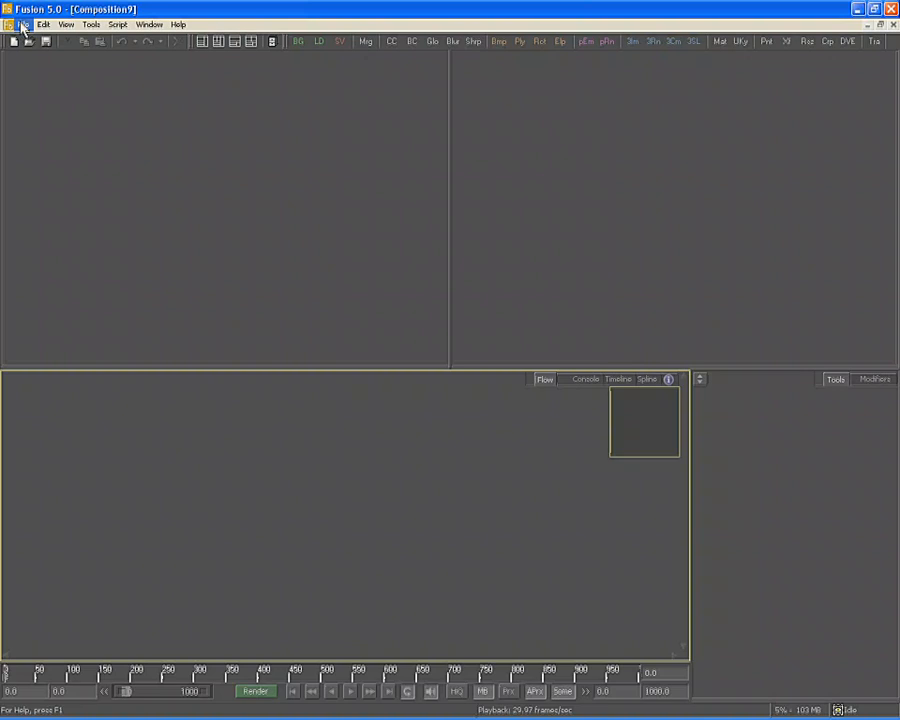
{"action": "left_click", "coordinate": [21, 24]}
{"action": "left_click", "coordinate": [60, 185]}
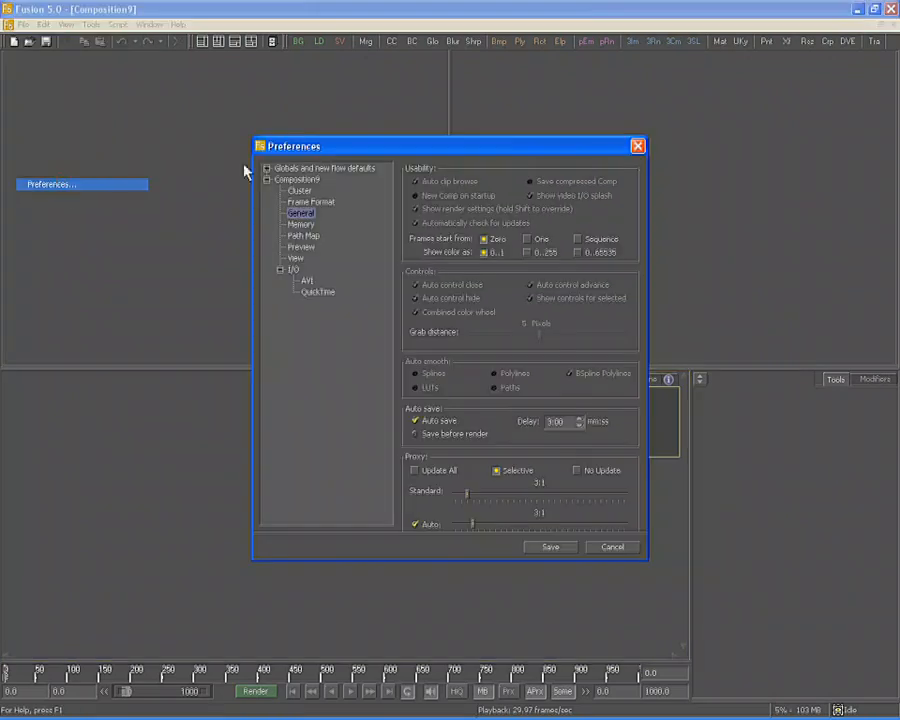
{"action": "left_click", "coordinate": [310, 202]}
{"action": "left_click", "coordinate": [573, 172]}
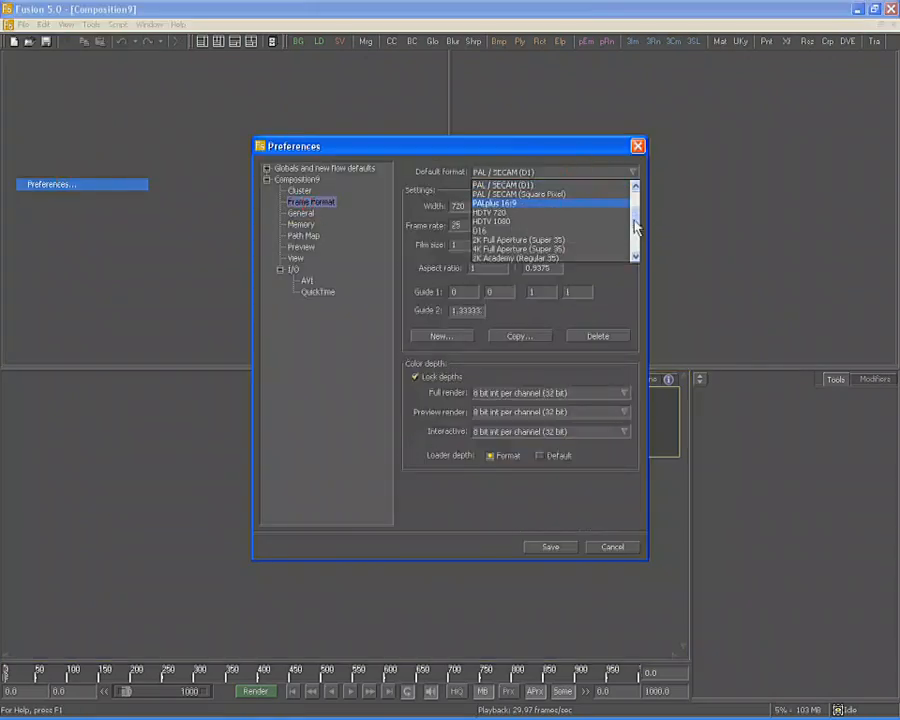
{"action": "left_click_drag", "start_coordinate": [634, 228], "coordinate": [634, 203]}
{"action": "left_click", "coordinate": [537, 197]}
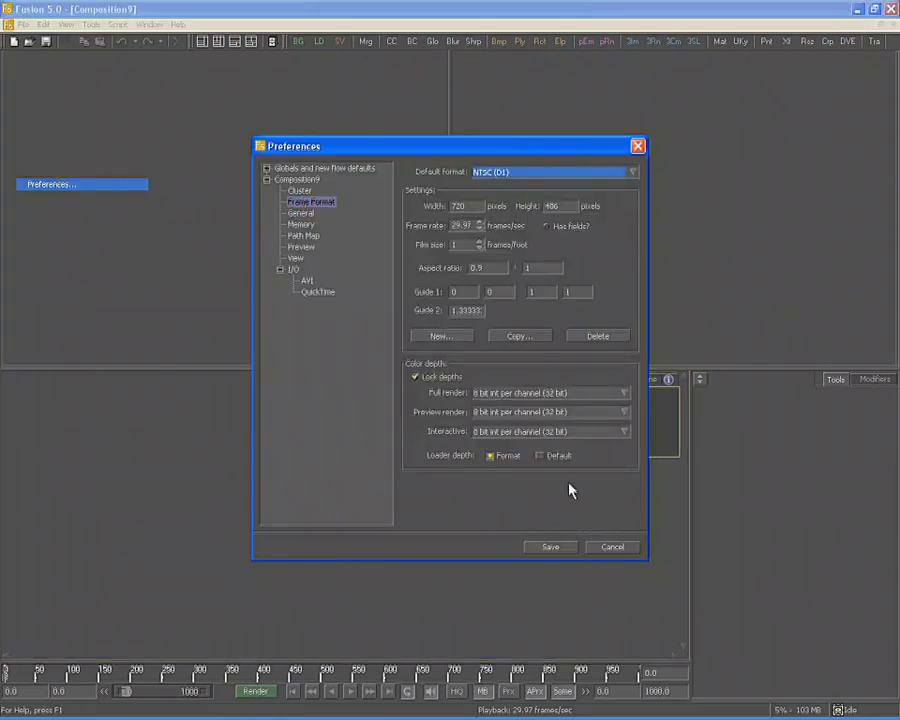
{"action": "left_click", "coordinate": [556, 548]}
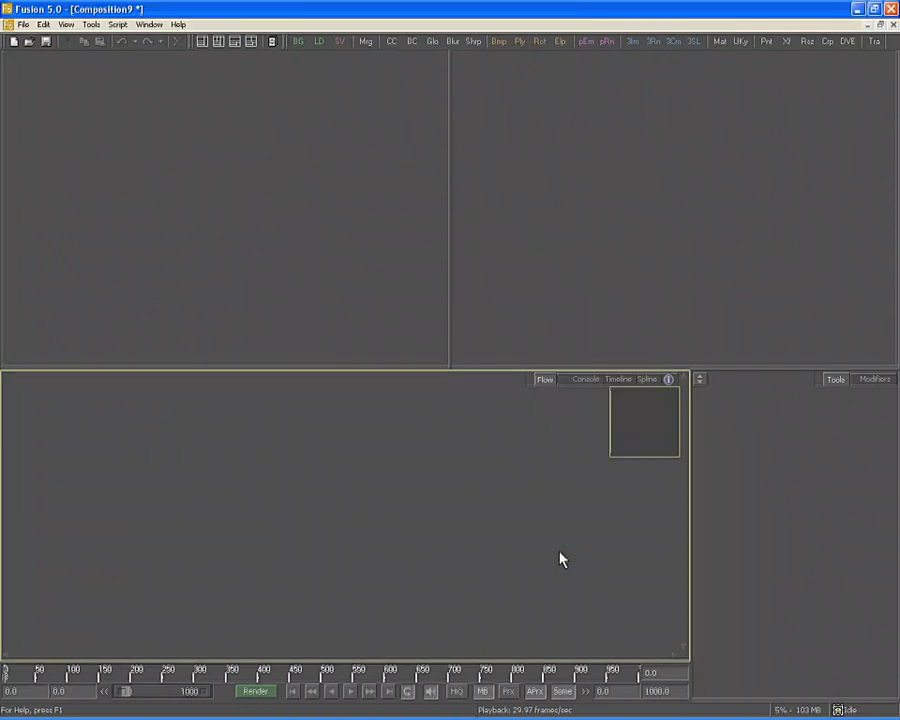
Switch to the Sign footage folder, load the sign JPEG sequence into the flow, and force all tile pictures
{"action": "key", "text": "alt+Tab"}
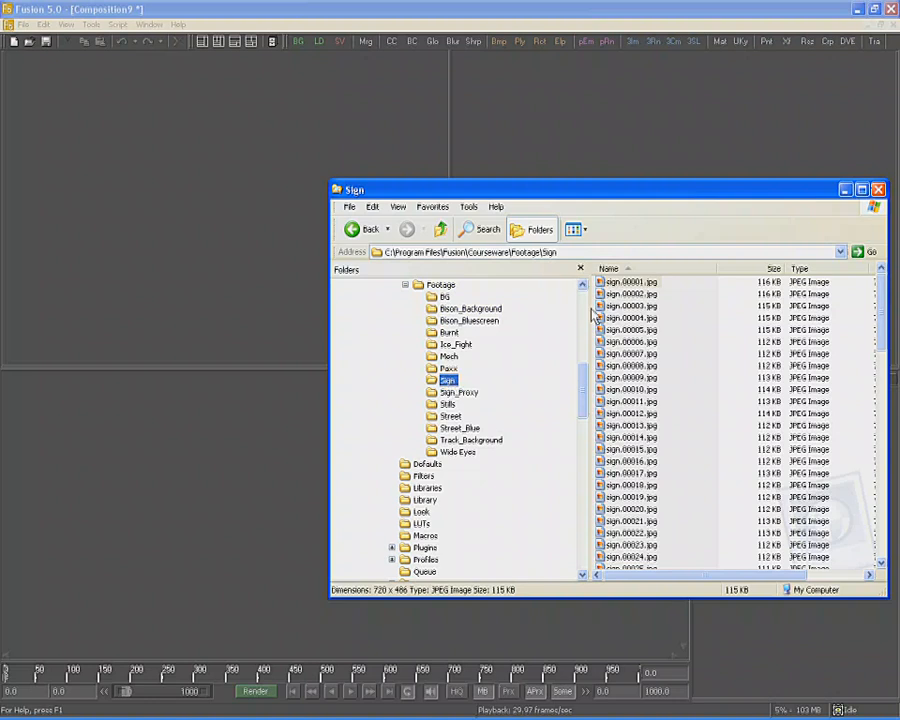
{"action": "left_click_drag", "start_coordinate": [630, 285], "coordinate": [100, 441]}
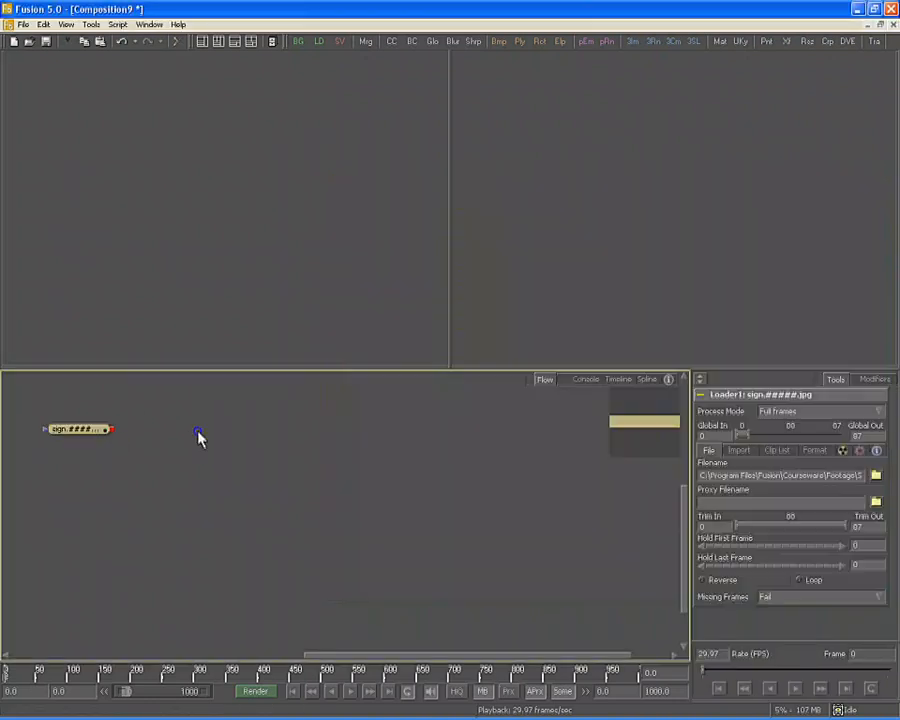
{"action": "right_click", "coordinate": [199, 436]}
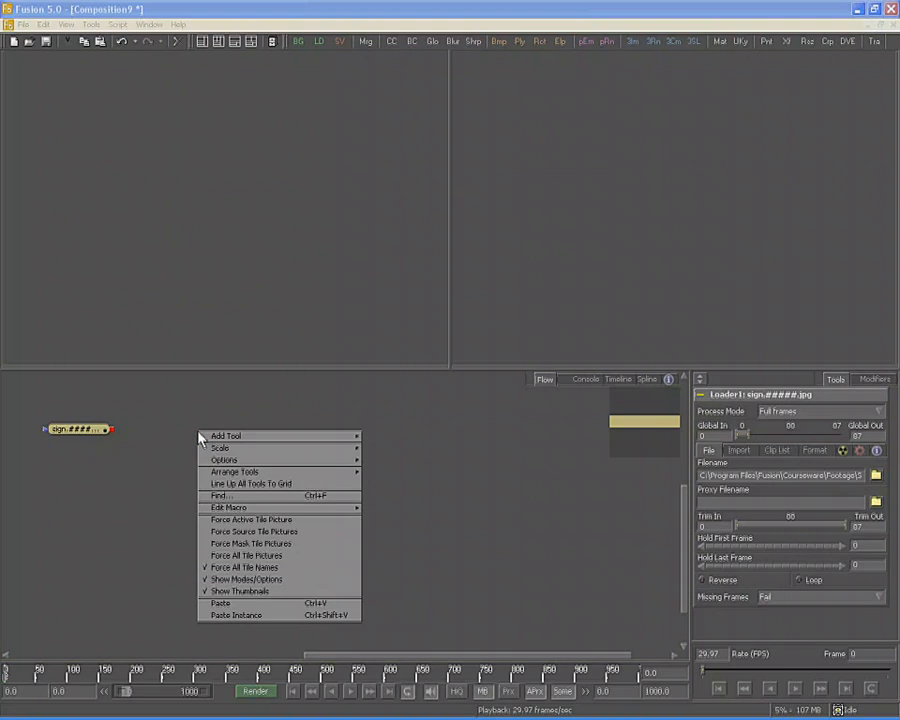
{"action": "left_click", "coordinate": [216, 557]}
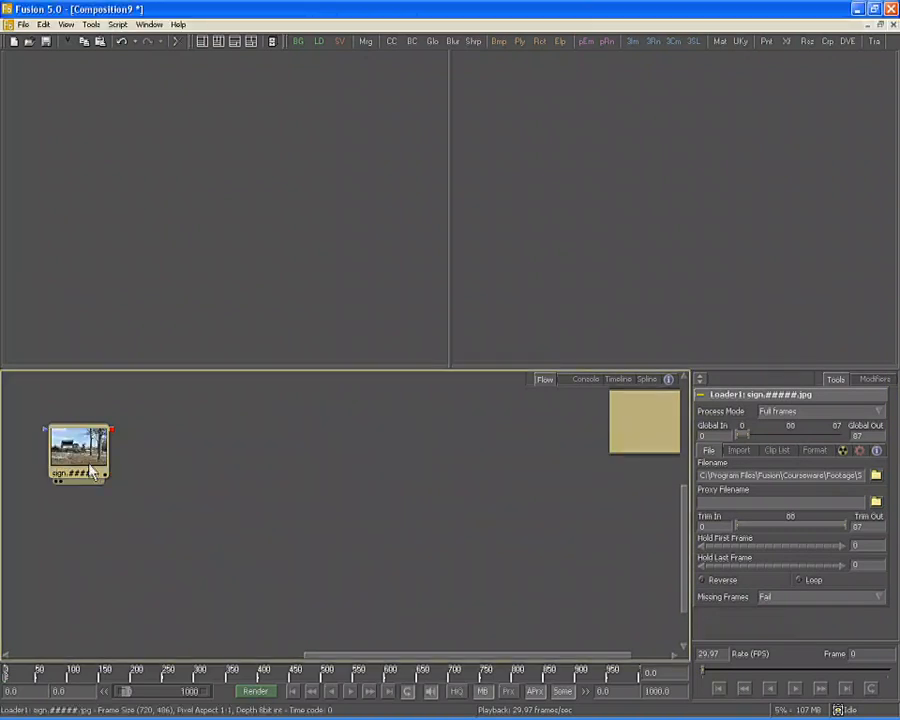
Display the sign loader in the first view and fit the image to it
{"action": "left_click", "coordinate": [144, 335]}
{"action": "key", "text": "1"}
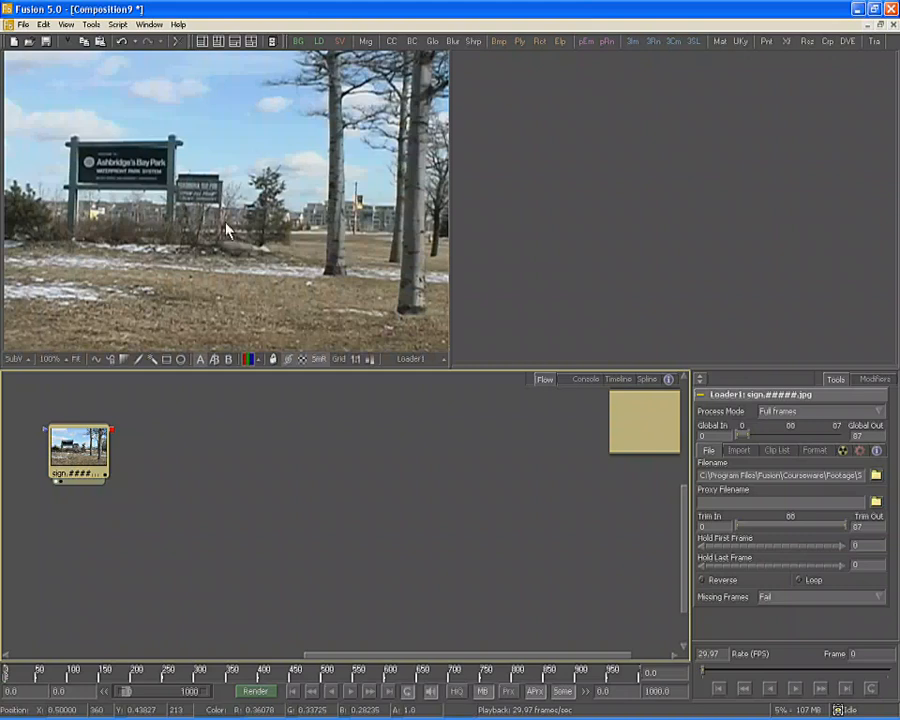
{"action": "left_click", "coordinate": [75, 359]}
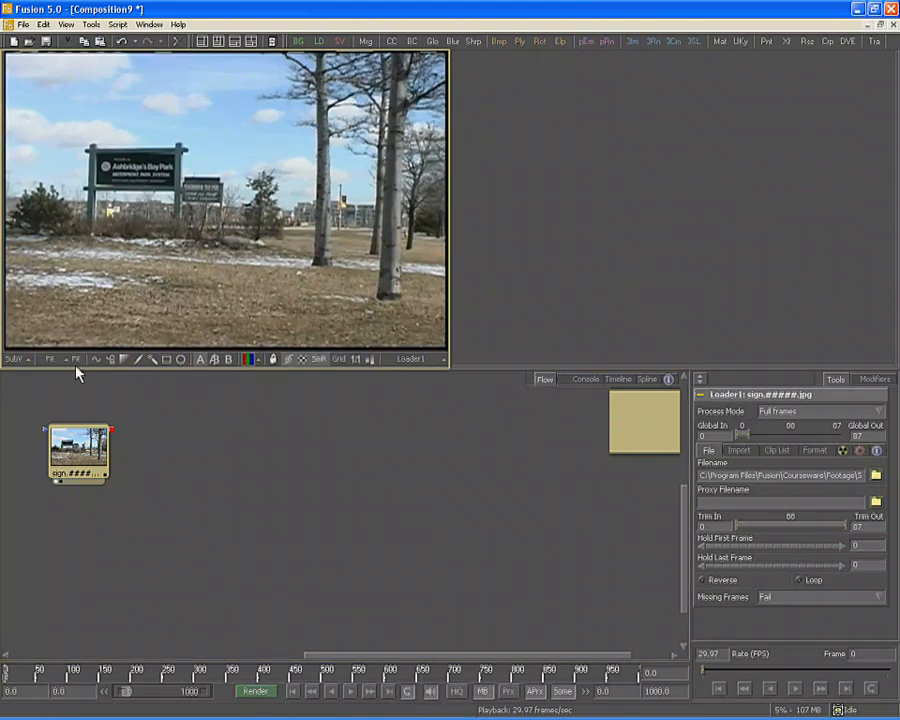
Set the render range to match the sign loader and the global end frame to 87
{"action": "right_click", "coordinate": [75, 430]}
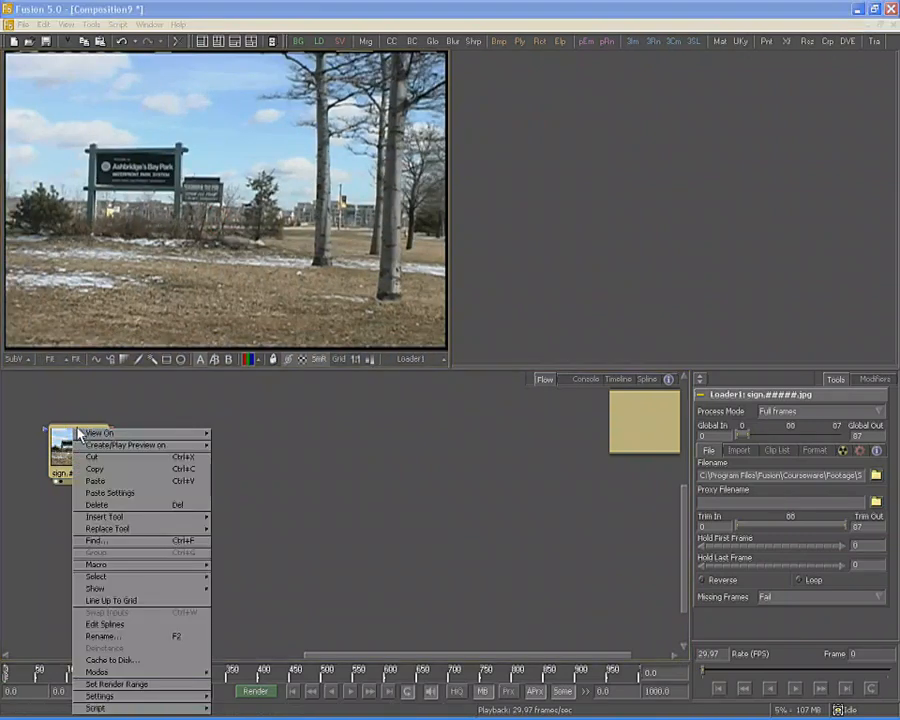
{"action": "left_click", "coordinate": [134, 684]}
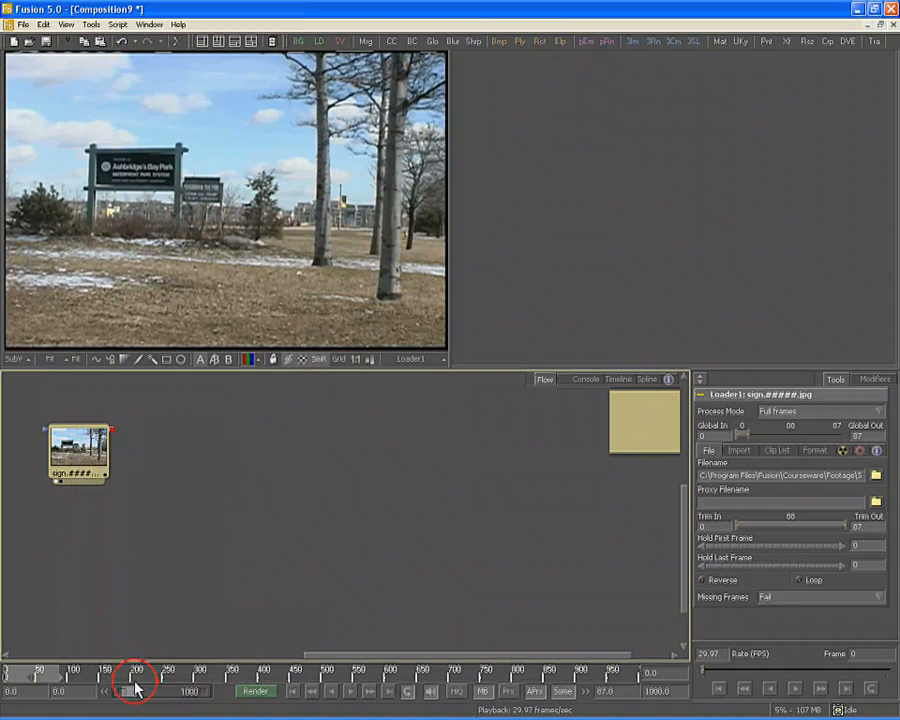
{"action": "left_click", "coordinate": [657, 691]}
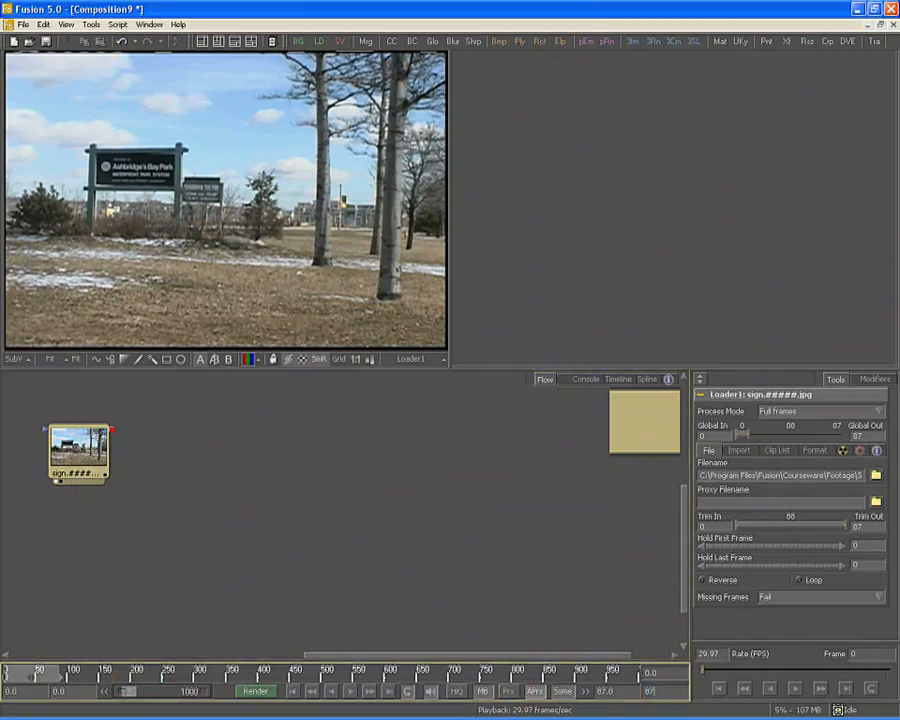
{"action": "type", "text": "87"}
{"action": "key", "text": "Return"}
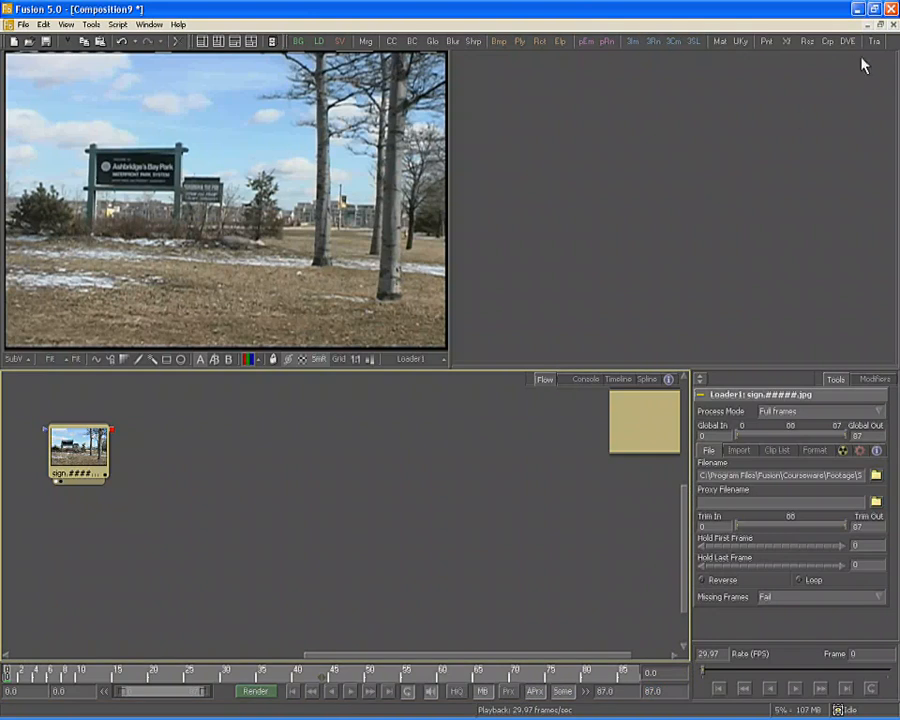
Add a Tracker tool after the sign loader, show it in the view, and space it further from the loader
{"action": "left_click_drag", "start_coordinate": [872, 42], "coordinate": [197, 160]}
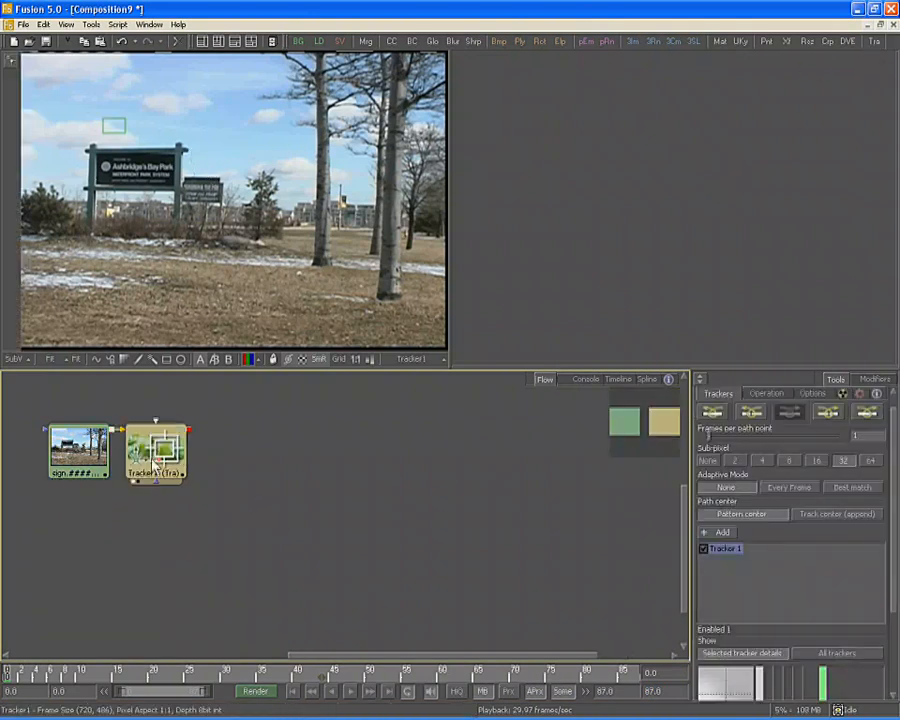
{"action": "left_click_drag", "start_coordinate": [153, 460], "coordinate": [230, 460]}
{"action": "left_click", "coordinate": [207, 354]}
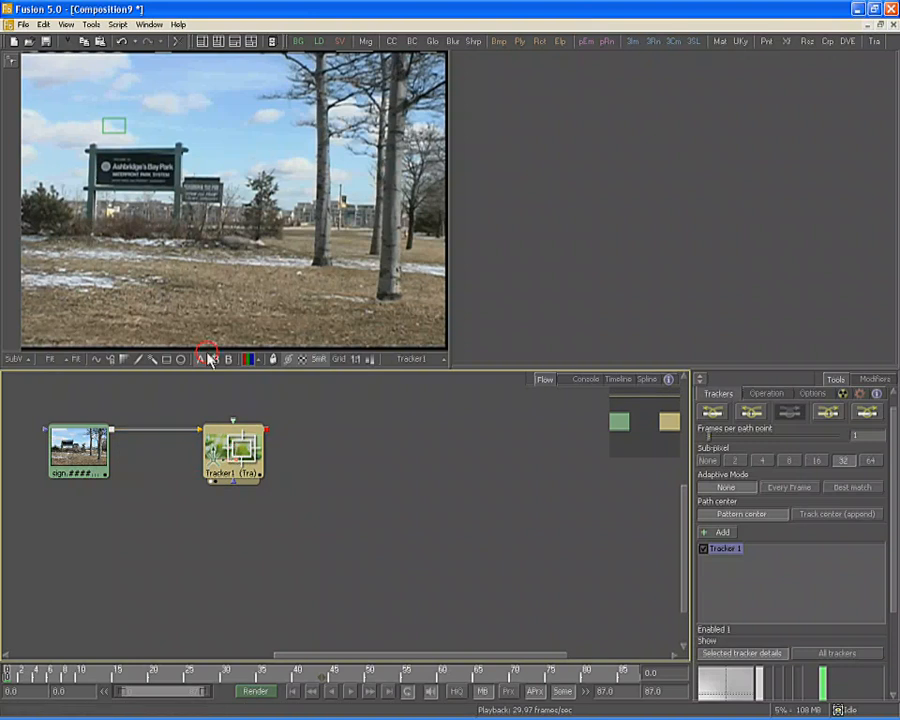
Place the first tracker on the large sign's upper-left corner, then add three more trackers and position them on the remaining corners
{"action": "mouse_move", "coordinate": [106, 121]}
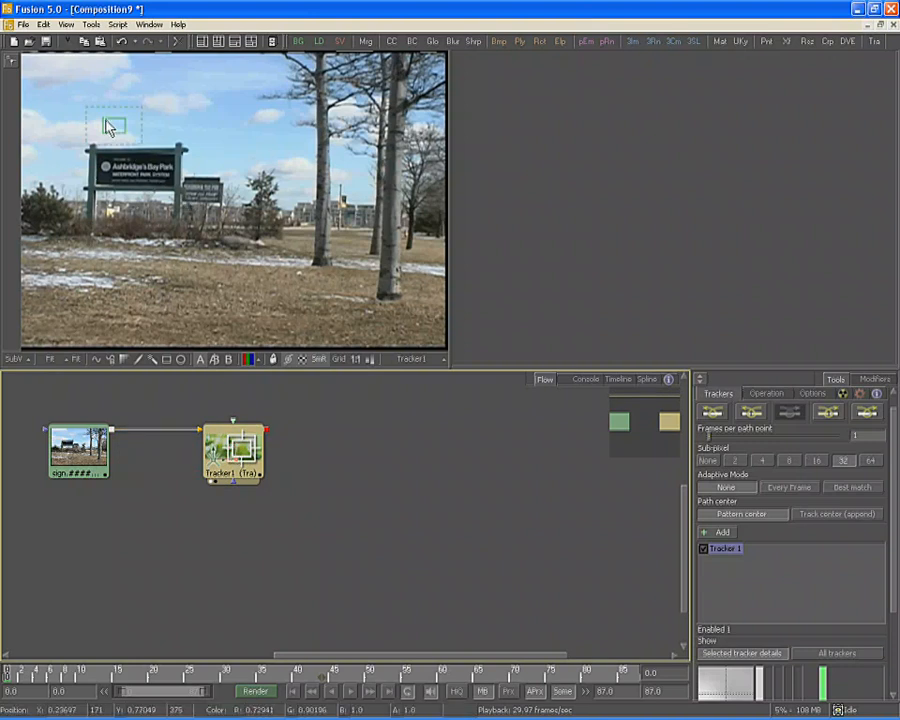
{"action": "left_click_drag", "start_coordinate": [105, 119], "coordinate": [95, 152]}
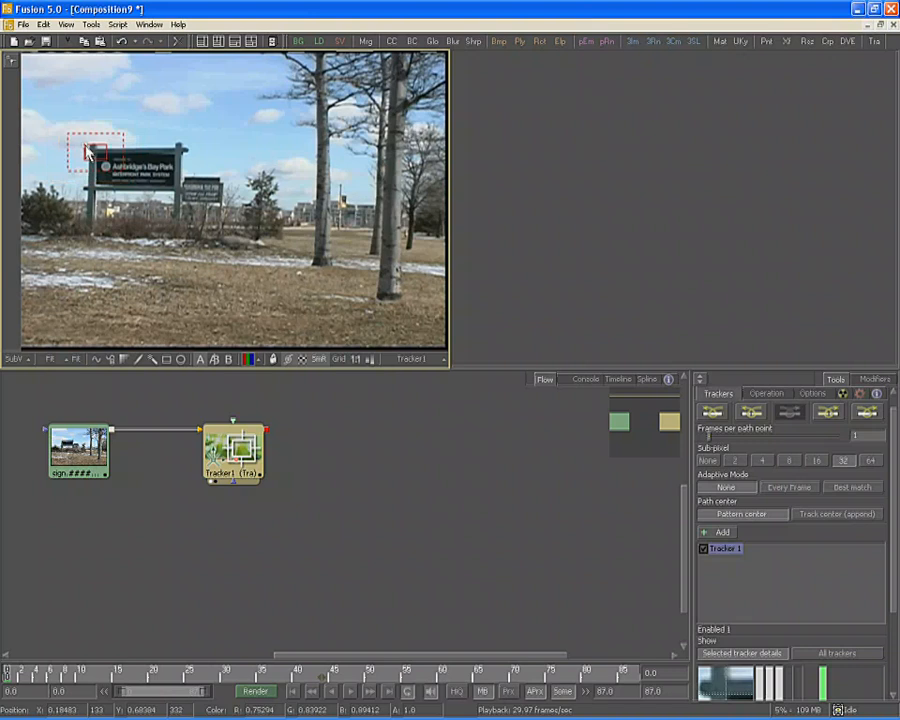
{"action": "left_click", "coordinate": [722, 533]}
{"action": "left_click", "coordinate": [722, 533]}
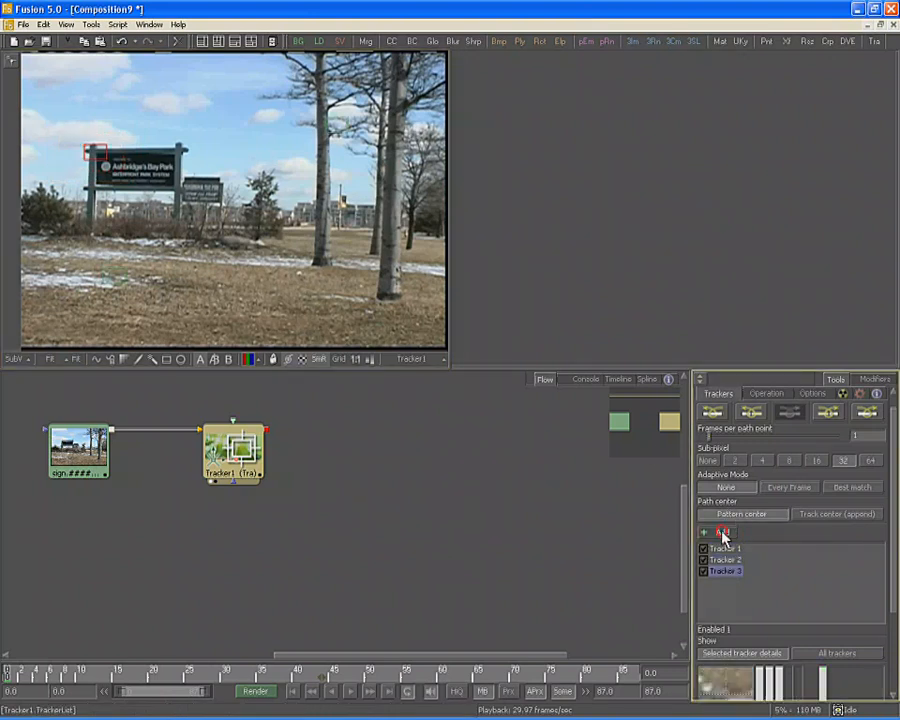
{"action": "left_click", "coordinate": [722, 533]}
{"action": "left_click_drag", "start_coordinate": [326, 117], "coordinate": [159, 157]}
{"action": "left_click_drag", "start_coordinate": [105, 269], "coordinate": [95, 184]}
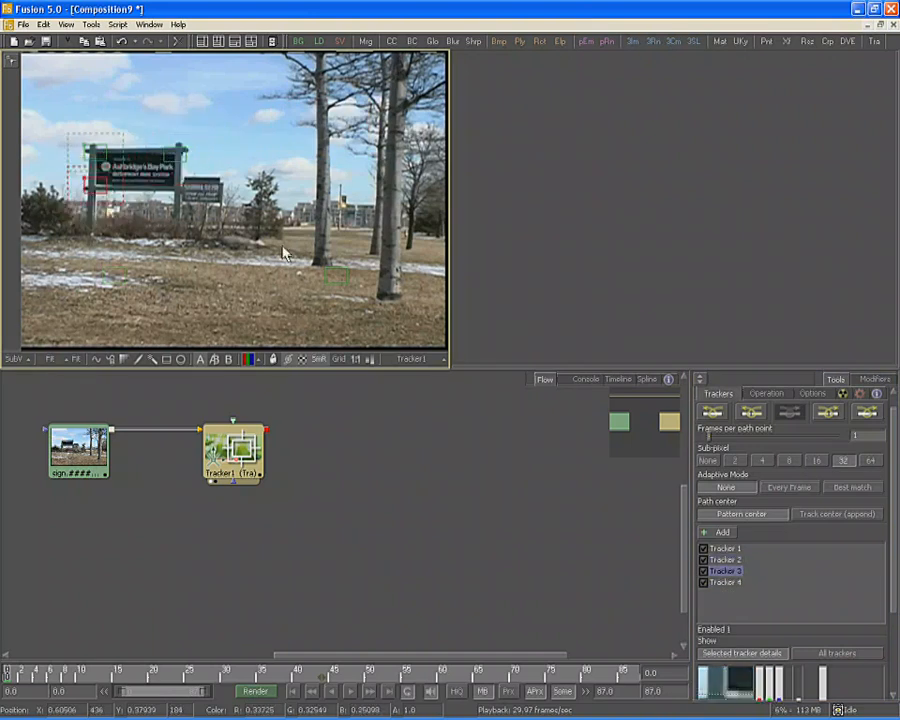
{"action": "left_click_drag", "start_coordinate": [324, 277], "coordinate": [200, 190]}
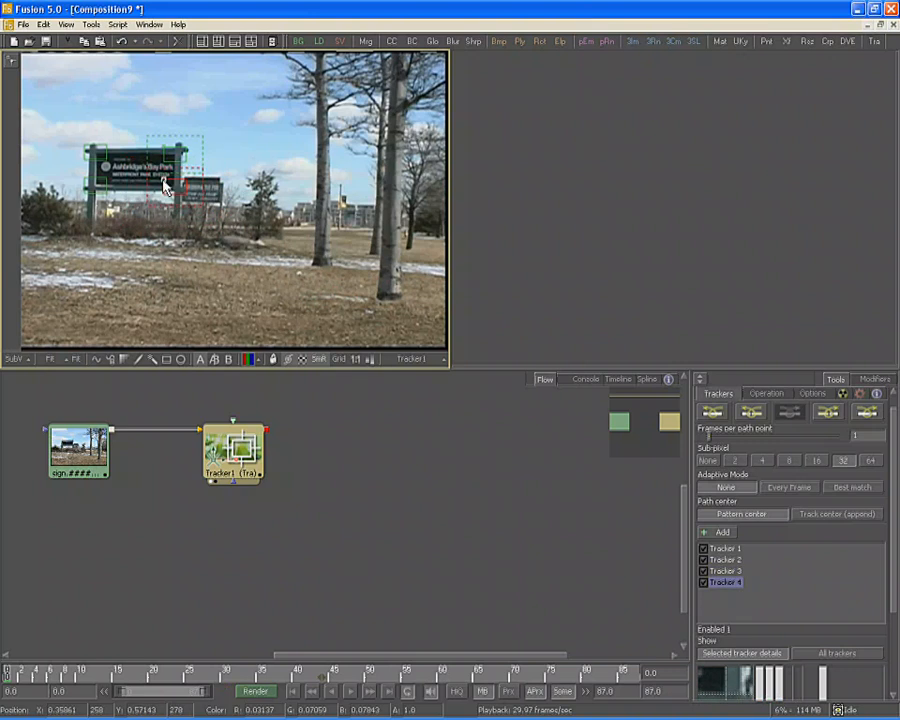
Resize the pattern boxes of all four trackers around the sign's corners and track them forward through the render range
{"action": "left_click", "coordinate": [100, 158]}
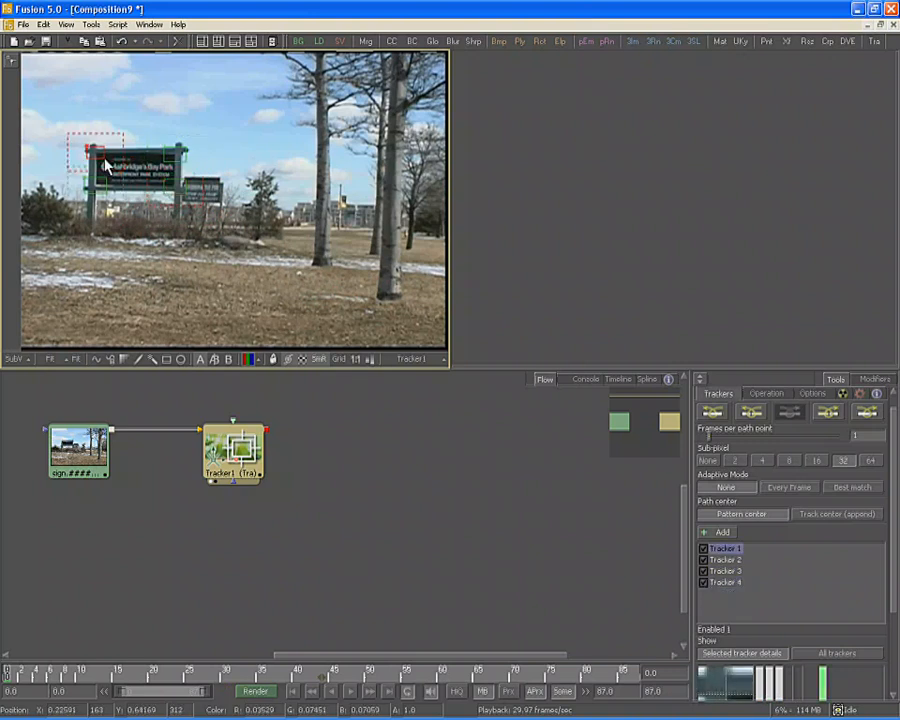
{"action": "left_click", "coordinate": [178, 160]}
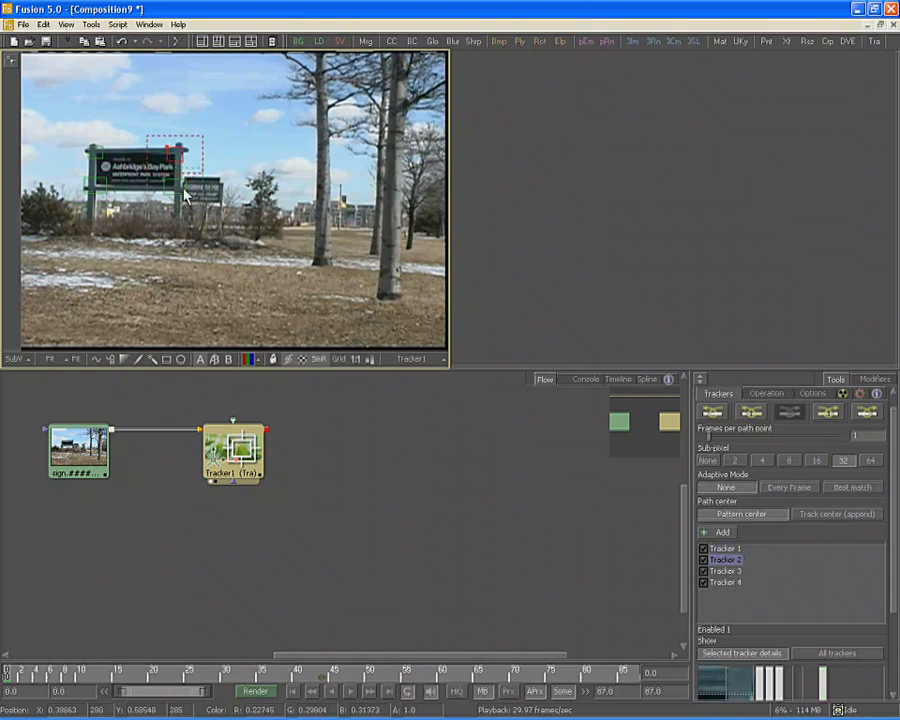
{"action": "left_click", "coordinate": [108, 199]}
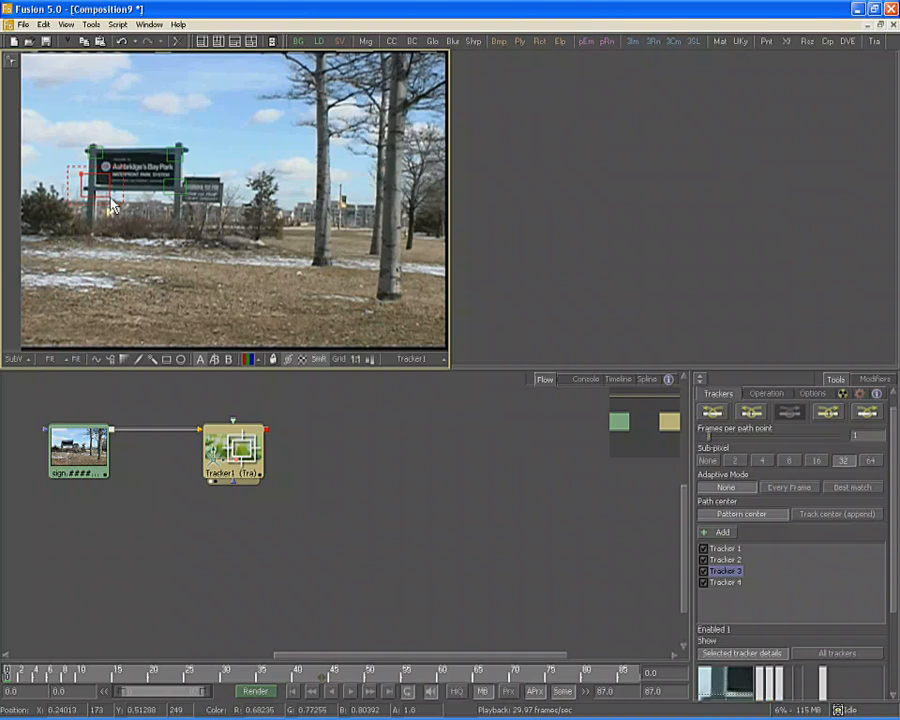
{"action": "left_click", "coordinate": [187, 200]}
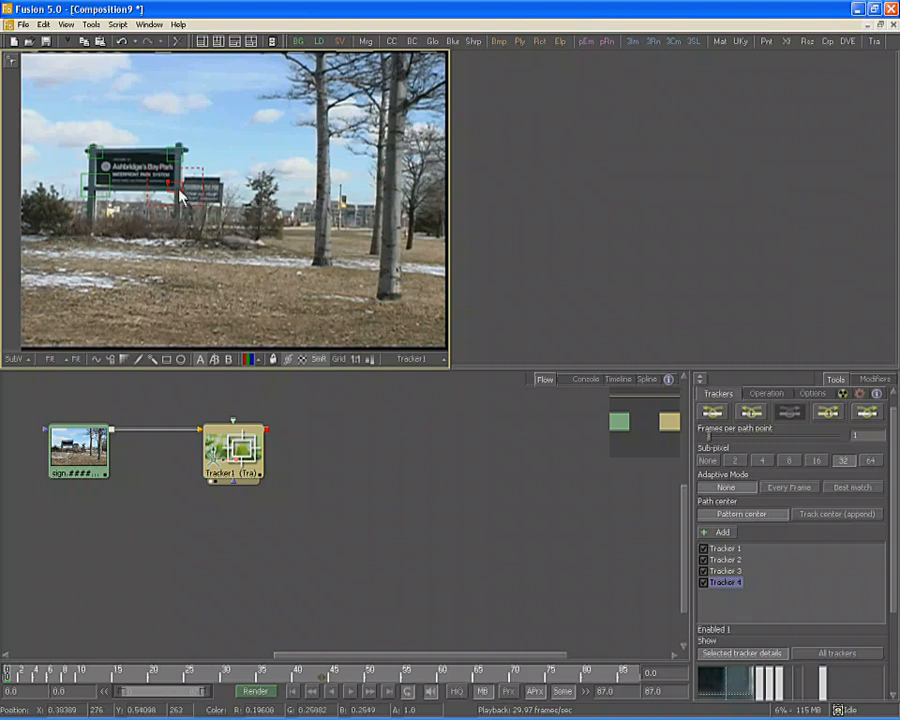
{"action": "left_click", "coordinate": [829, 418]}
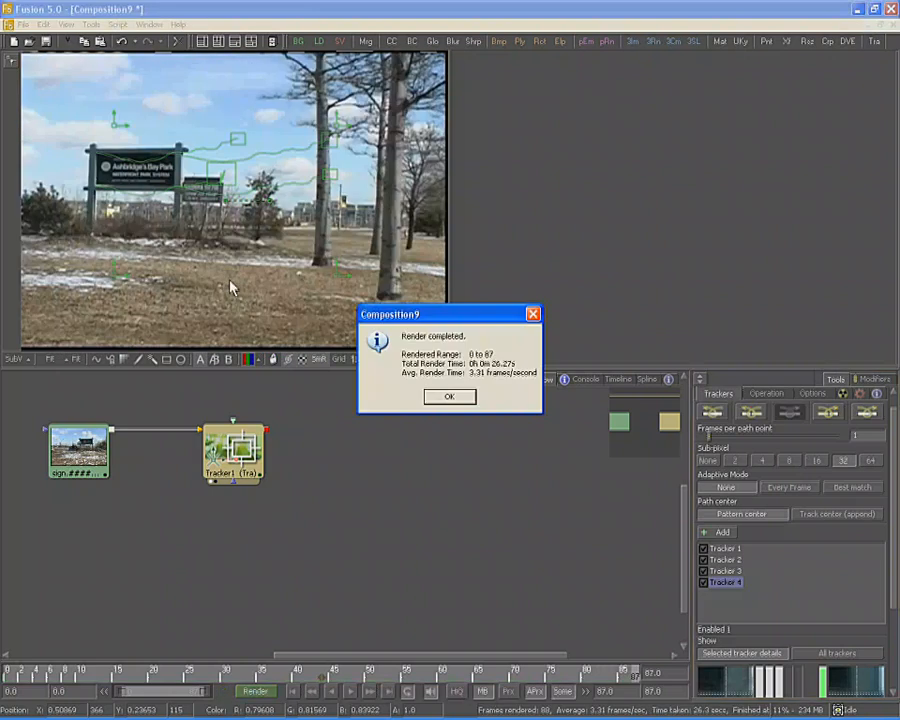
{"action": "left_click", "coordinate": [440, 396]}
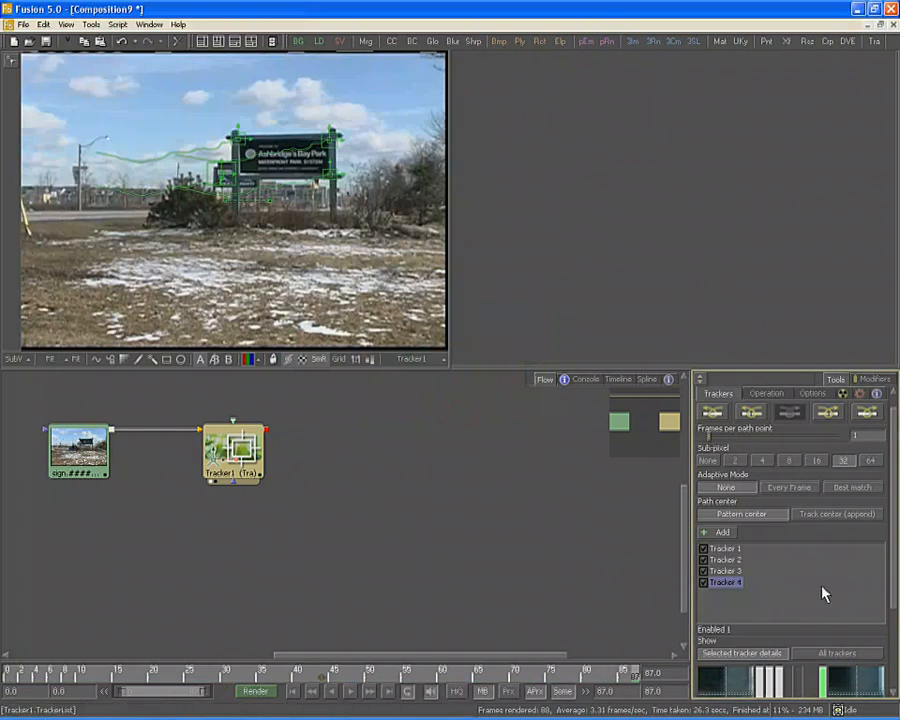
Show the details of all trackers and play back the tracked pattern of Tracker 3 to check its match quality
{"action": "left_click", "coordinate": [840, 652]}
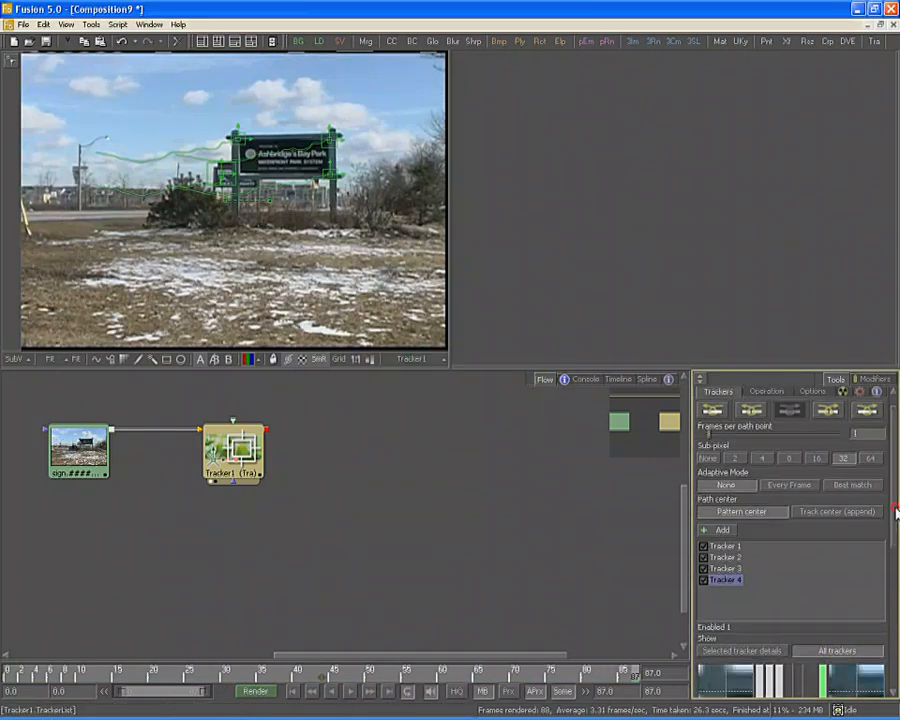
{"action": "left_click_drag", "start_coordinate": [895, 513], "coordinate": [891, 643]}
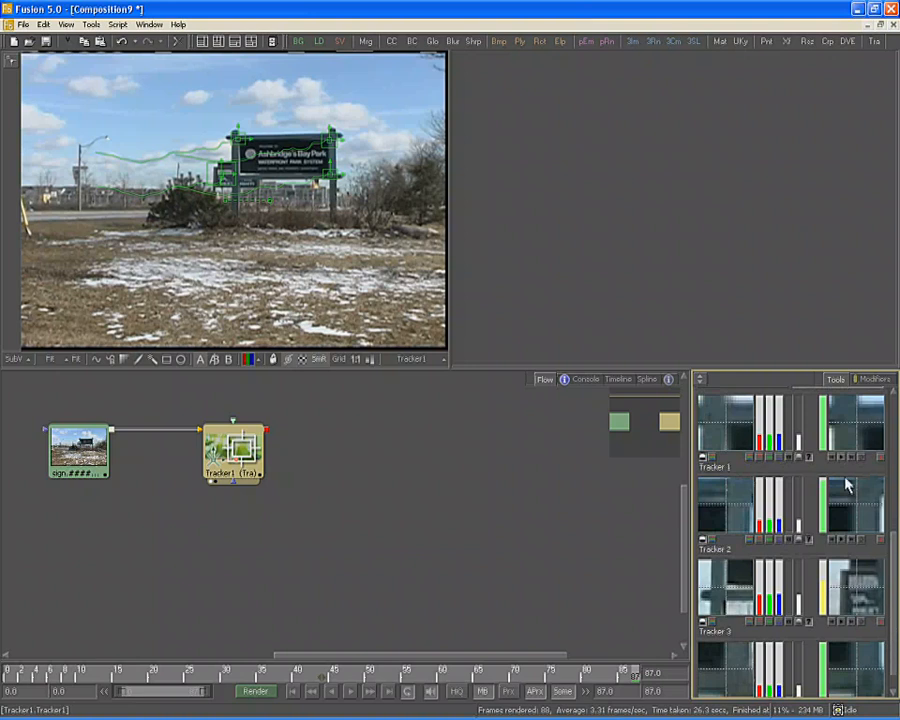
{"action": "left_click", "coordinate": [841, 620]}
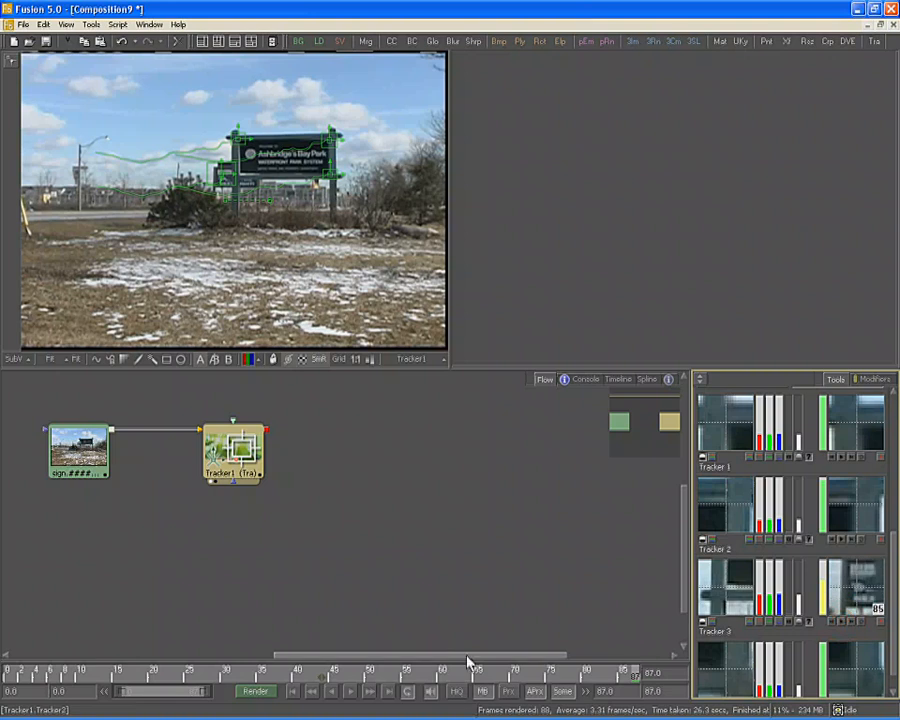
Go to frame 60 and suspend Trackers 1, 2 and 4, leaving only Tracker 3 enabled for tracking
{"action": "left_click_drag", "start_coordinate": [464, 670], "coordinate": [442, 675]}
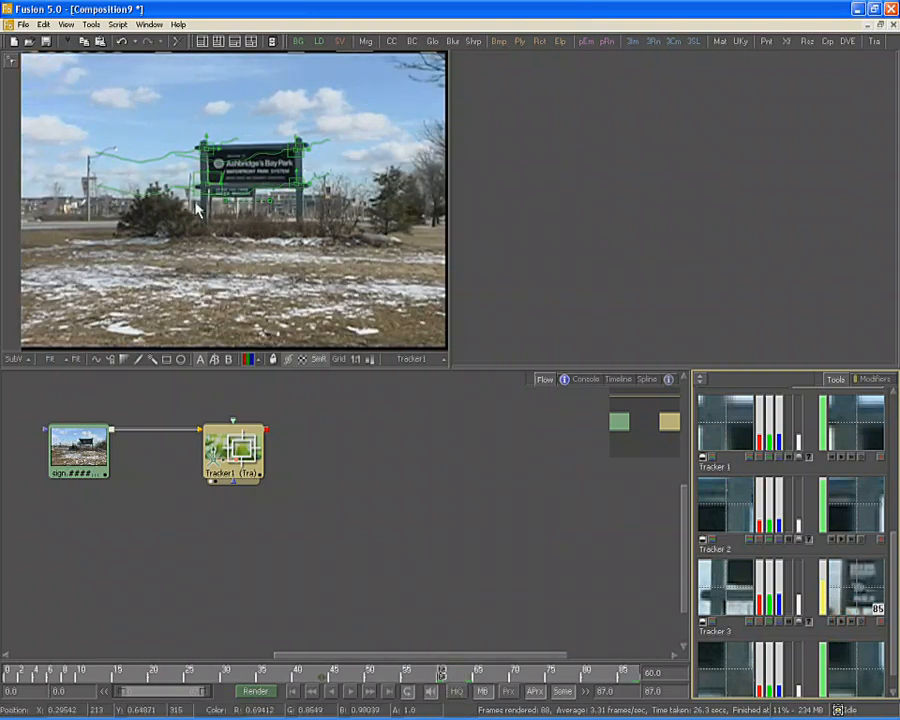
{"action": "scroll", "coordinate": [893, 465], "scroll_direction": "up", "scroll_amount": 5}
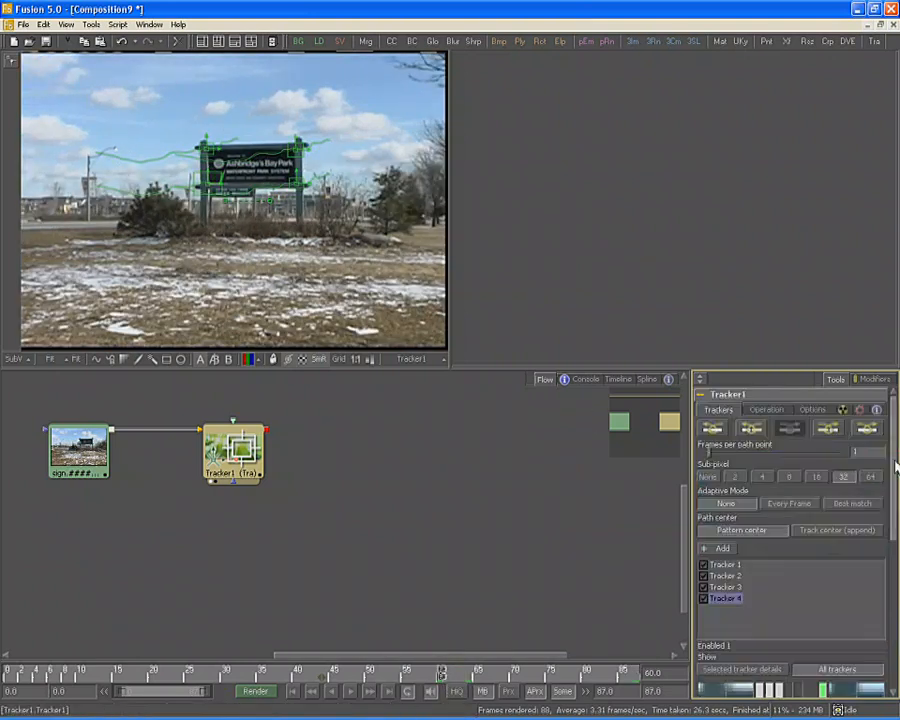
{"action": "left_click", "coordinate": [703, 565]}
{"action": "left_click", "coordinate": [703, 576]}
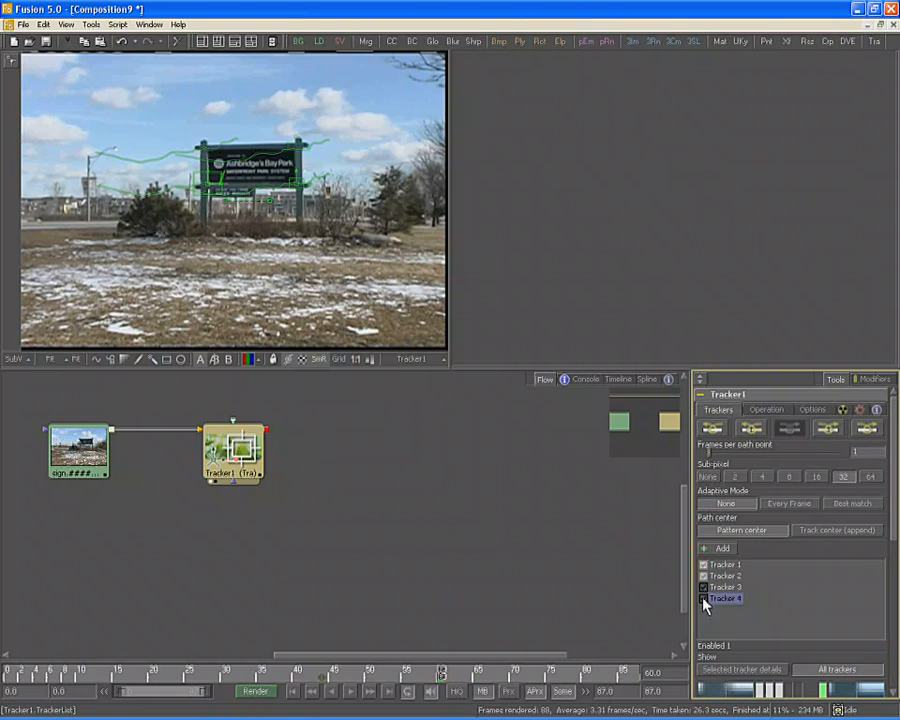
{"action": "left_click", "coordinate": [704, 599]}
{"action": "left_click", "coordinate": [704, 576]}
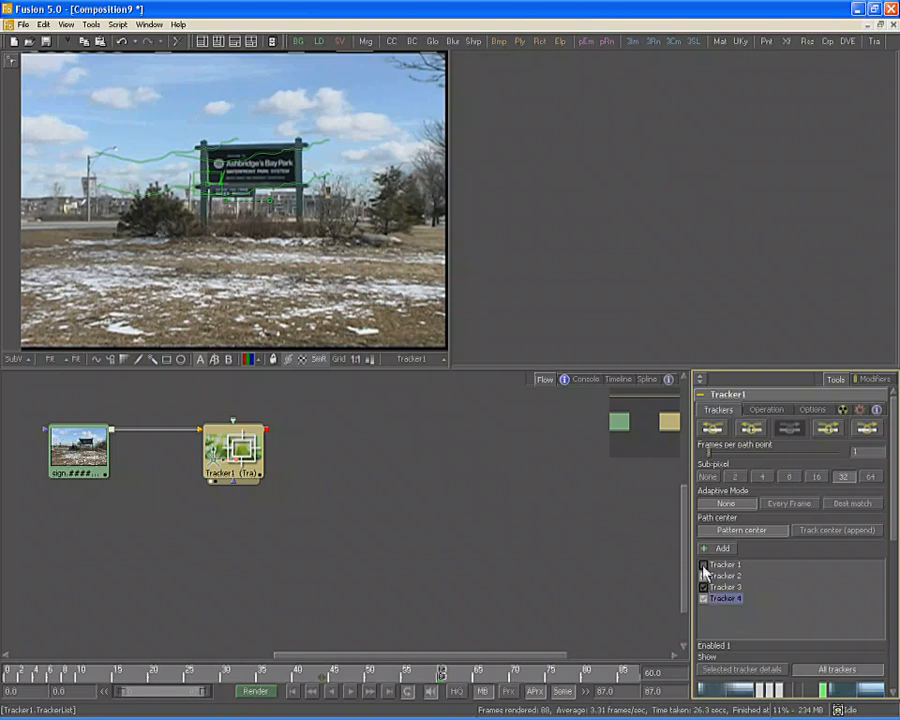
{"action": "left_click", "coordinate": [704, 566]}
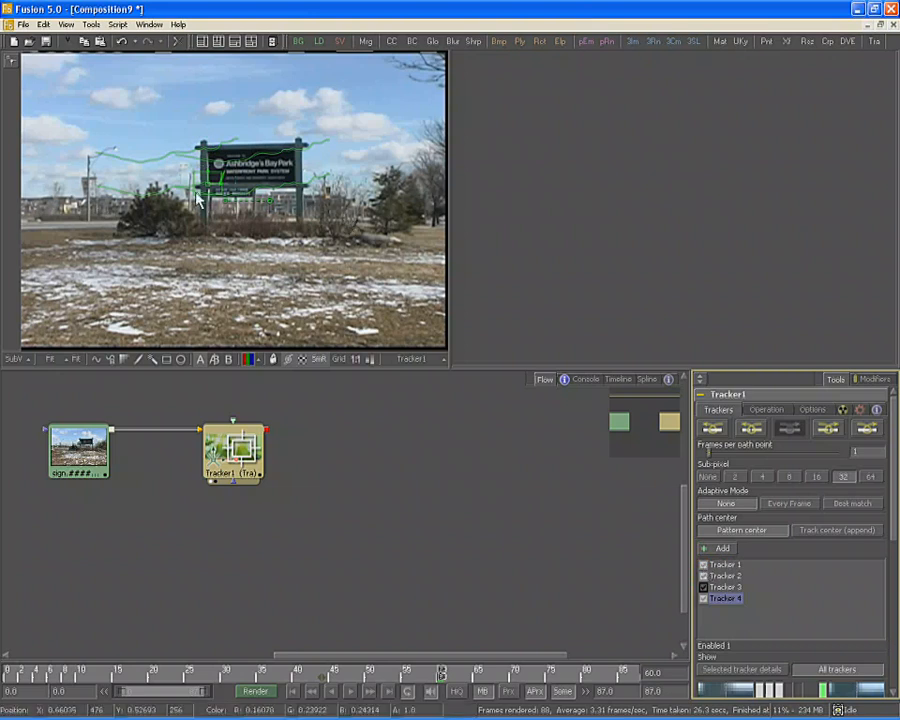
Set the path center to Track center (append), move Tracker 3's pattern onto the sign's round logo, and track forward from frame 60
{"action": "left_click_drag", "start_coordinate": [195, 190], "coordinate": [472, 257]}
{"action": "left_click_drag", "start_coordinate": [257, 172], "coordinate": [228, 205]}
{"action": "left_click", "coordinate": [160, 248]}
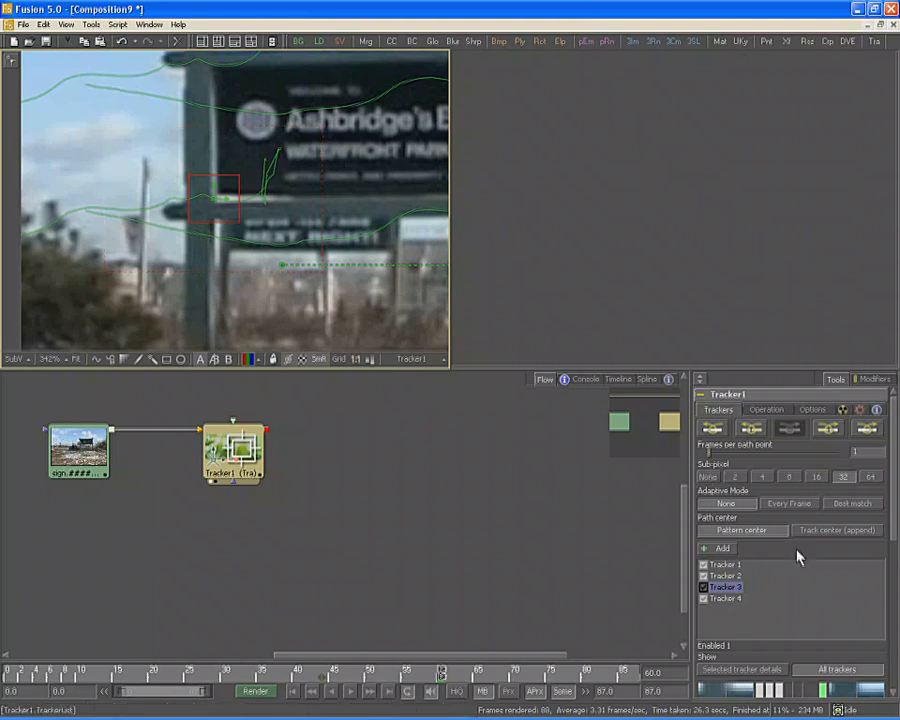
{"action": "left_click", "coordinate": [830, 532]}
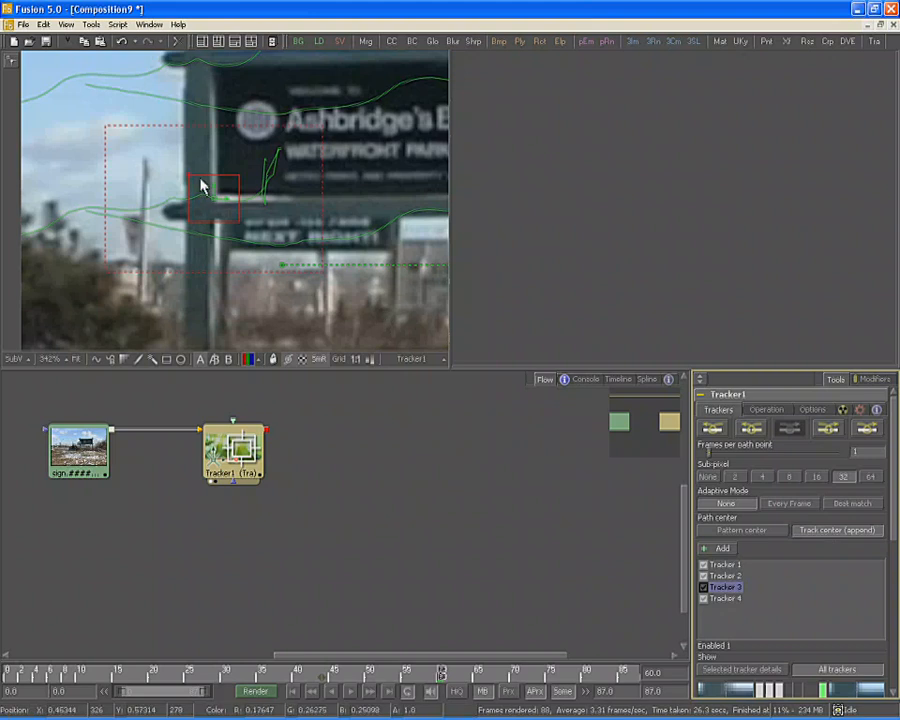
{"action": "left_click_drag", "start_coordinate": [191, 179], "coordinate": [231, 97]}
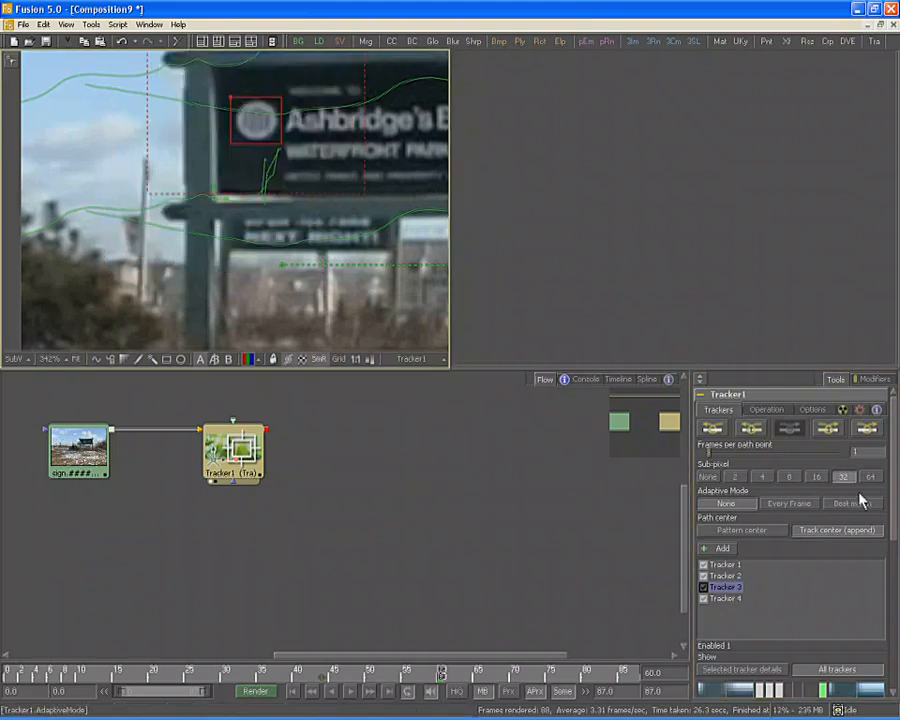
{"action": "left_click", "coordinate": [827, 428]}
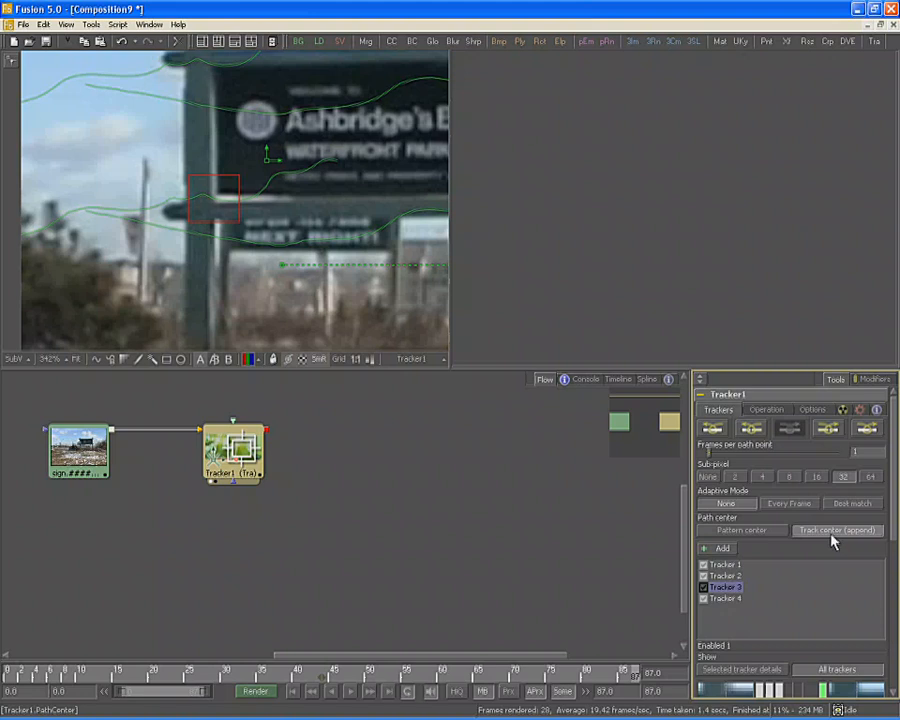
{"action": "key", "text": "ctrl+f"}
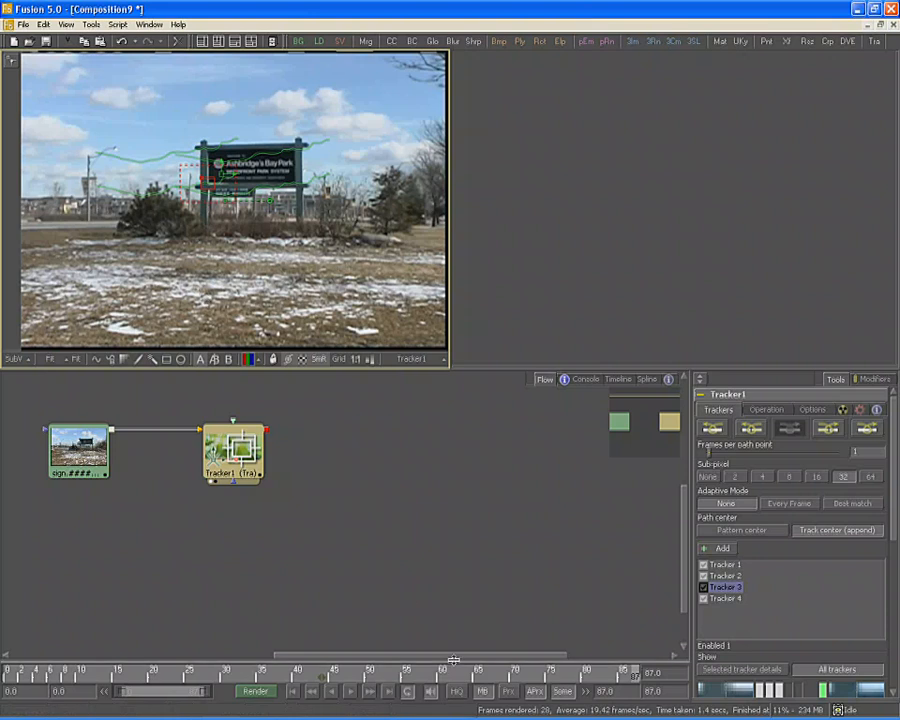
{"action": "left_click", "coordinate": [456, 691]}
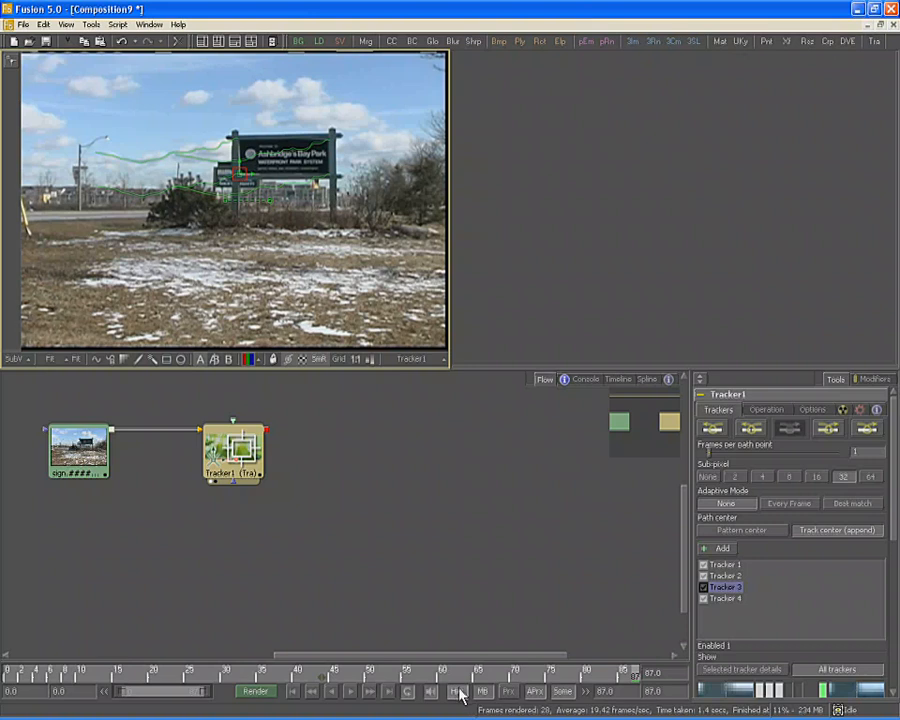
Load eyeon_splash.bmp from the Courseware Footage\Stills folder into the flow and make its alpha solid
{"action": "key", "text": "alt+Tab"}
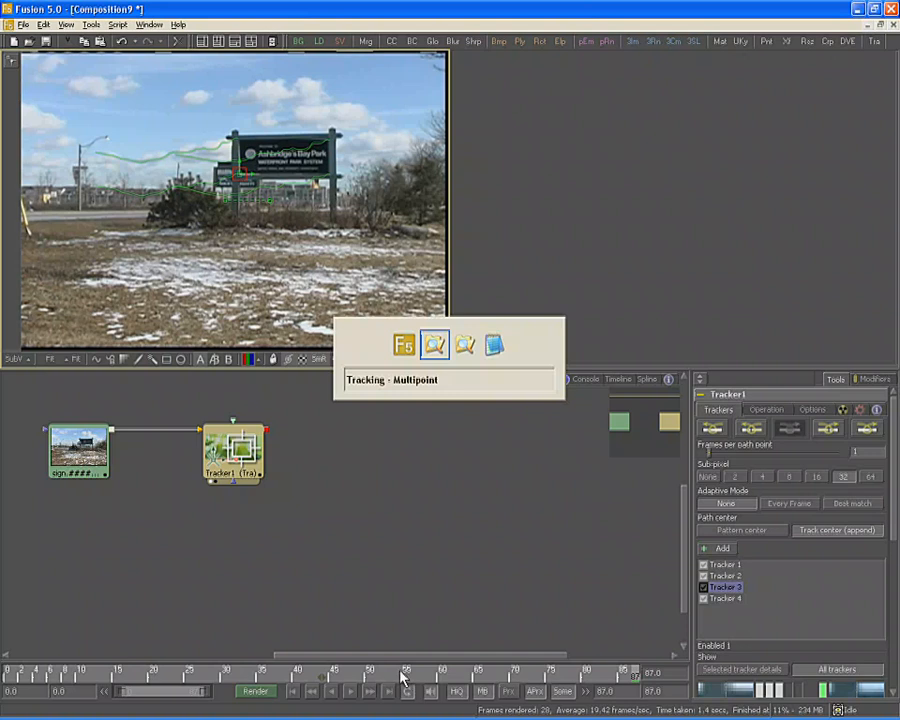
{"action": "key", "text": "alt+Tab"}
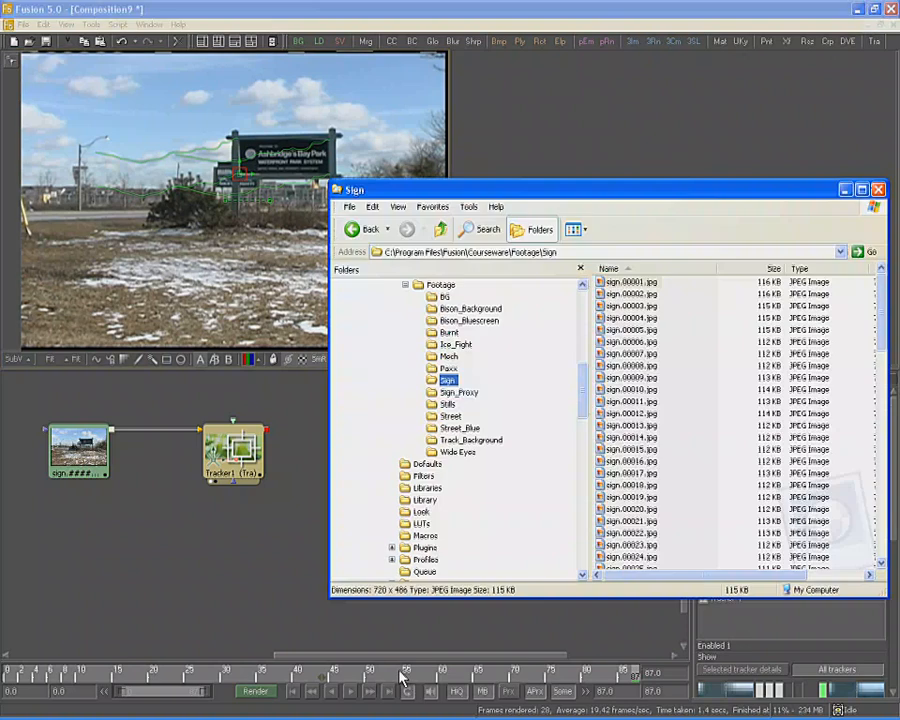
{"action": "left_click", "coordinate": [447, 404]}
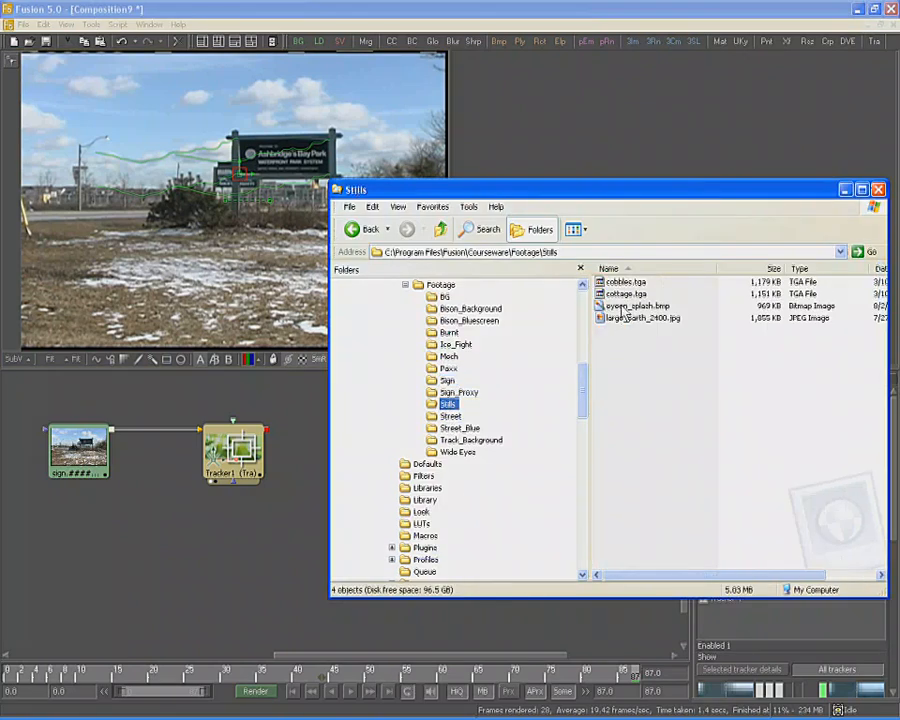
{"action": "left_click_drag", "start_coordinate": [625, 306], "coordinate": [567, 250]}
{"action": "left_click", "coordinate": [158, 545]}
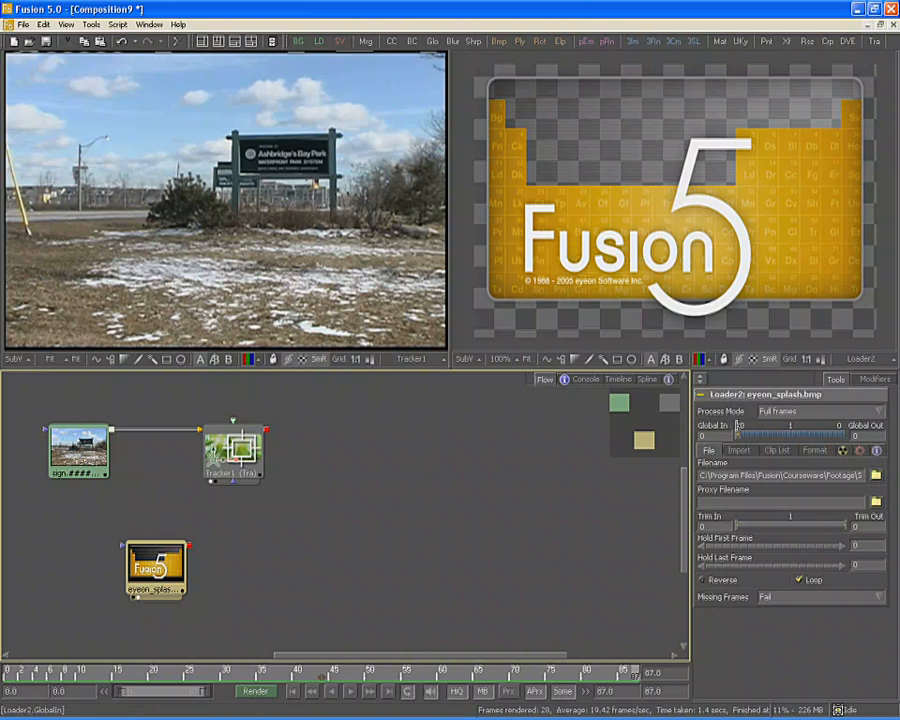
{"action": "left_click", "coordinate": [739, 451]}
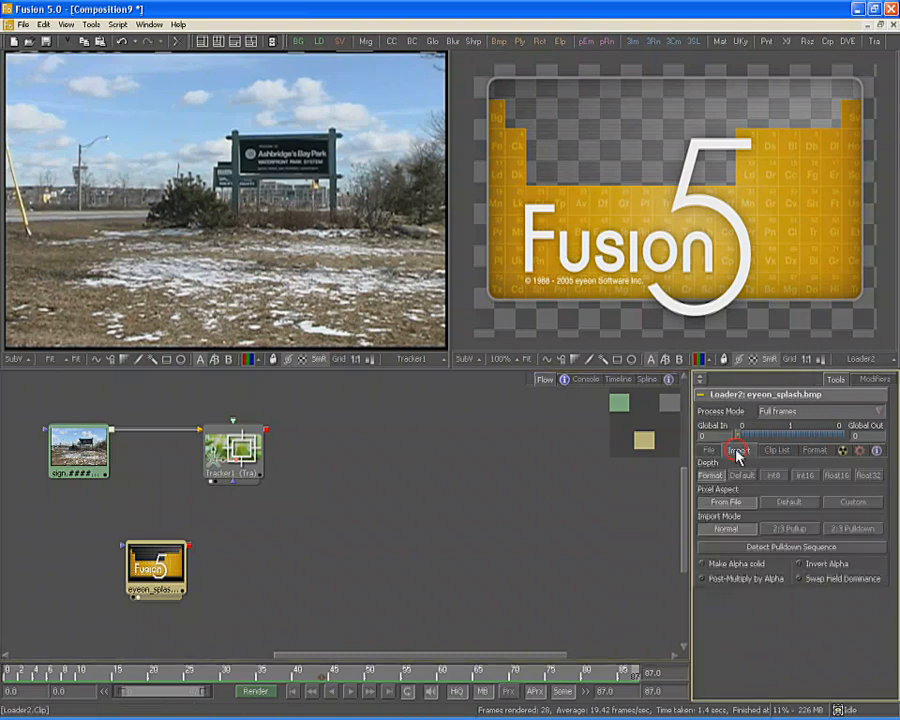
{"action": "left_click", "coordinate": [715, 565]}
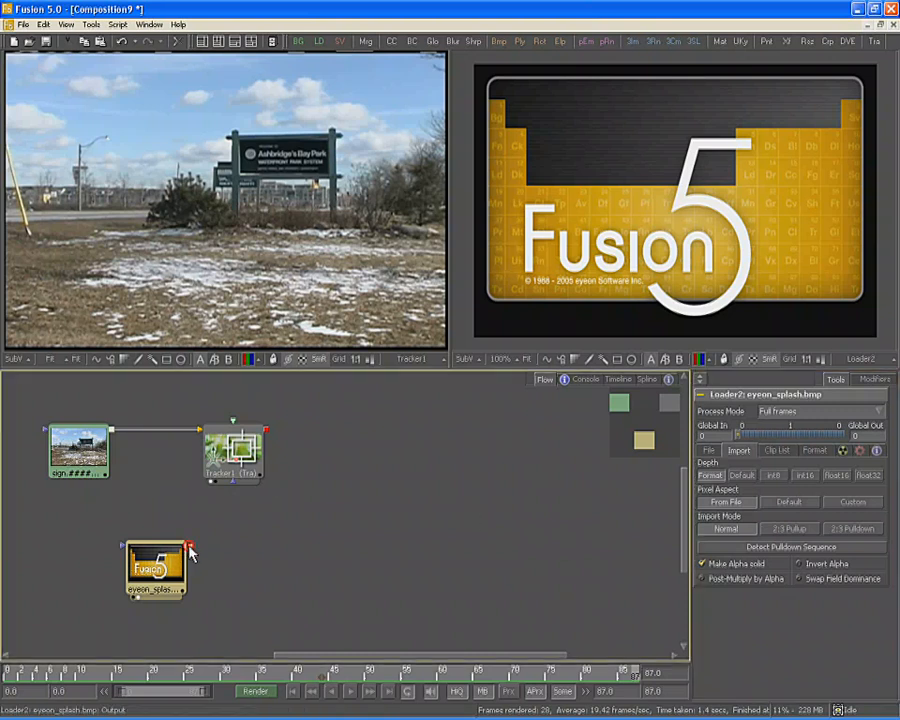
Connect the splash image to the Tracker's foreground input and set the Tracker's operation to Corner Positioning
{"action": "left_click_drag", "start_coordinate": [189, 546], "coordinate": [226, 484]}
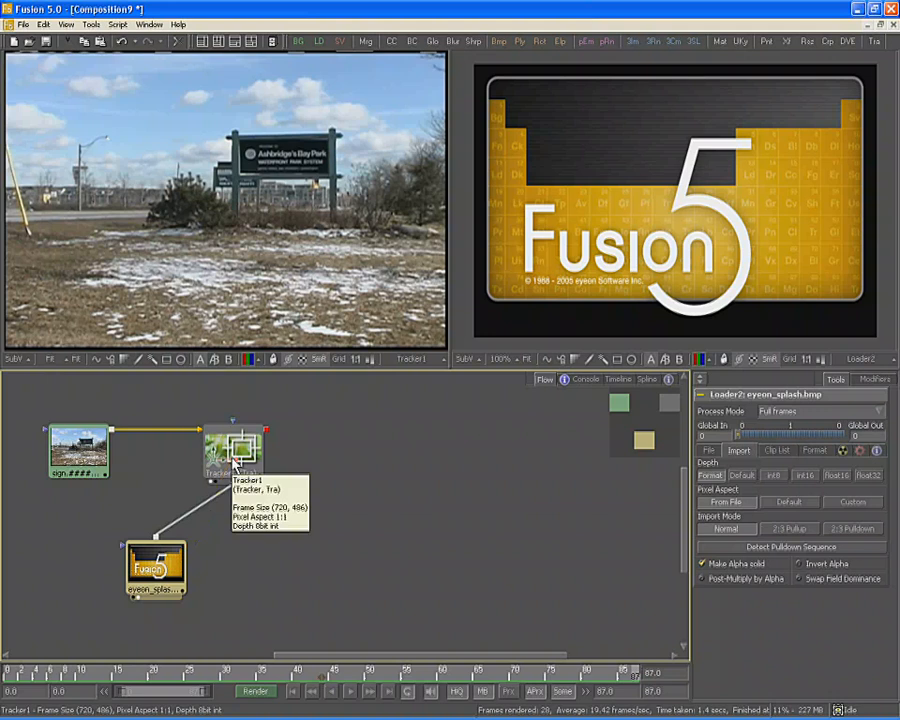
{"action": "left_click", "coordinate": [238, 458]}
{"action": "left_click", "coordinate": [767, 410]}
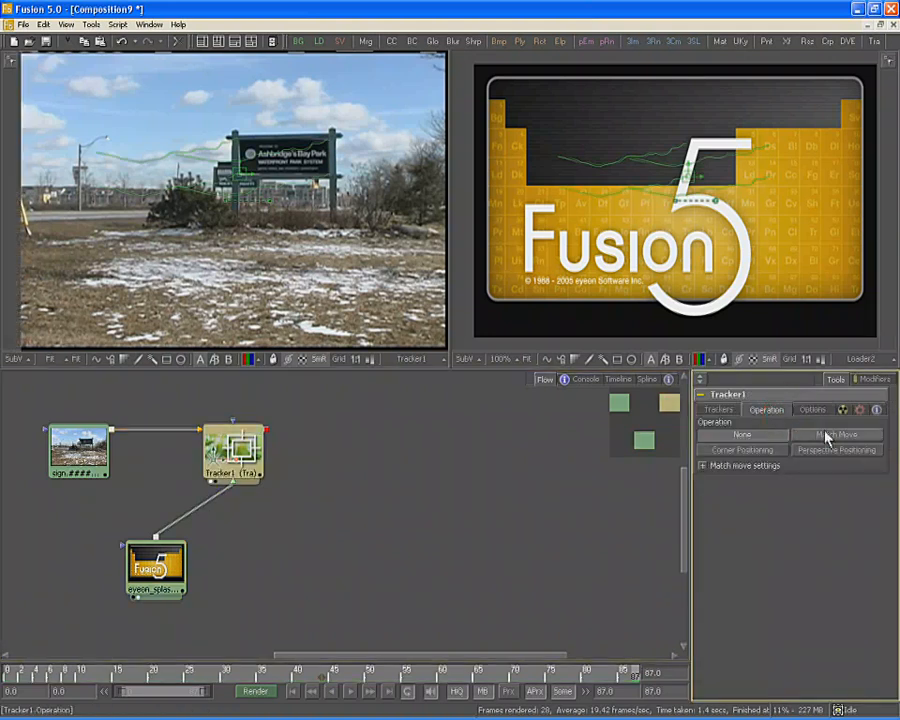
{"action": "left_click", "coordinate": [740, 451]}
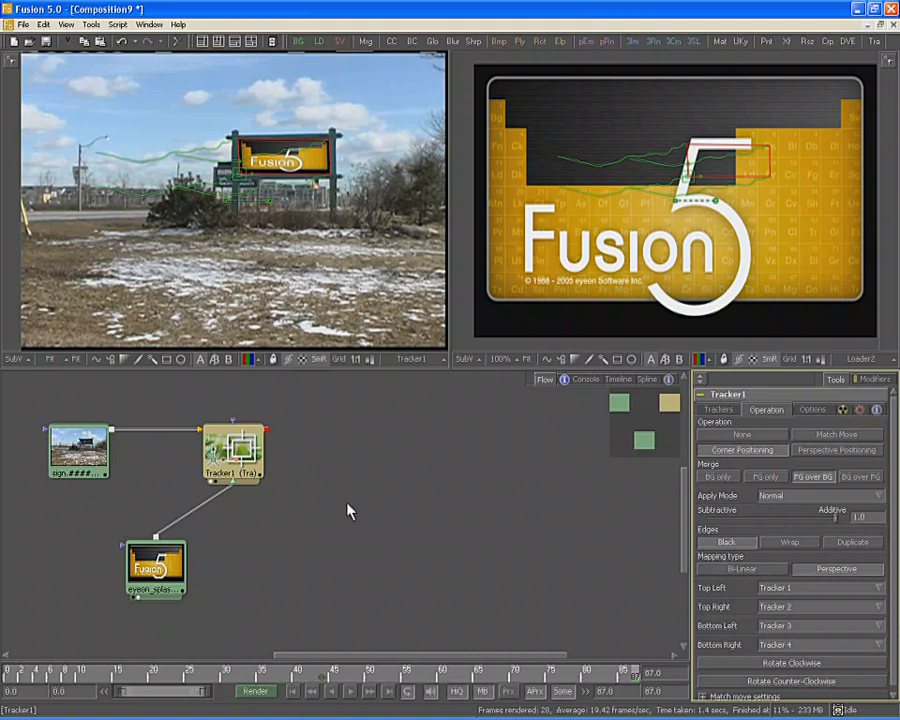
Play back the corner-positioned composite and preview it with the FG only merge before returning to FG over BG
{"action": "key", "text": "space"}
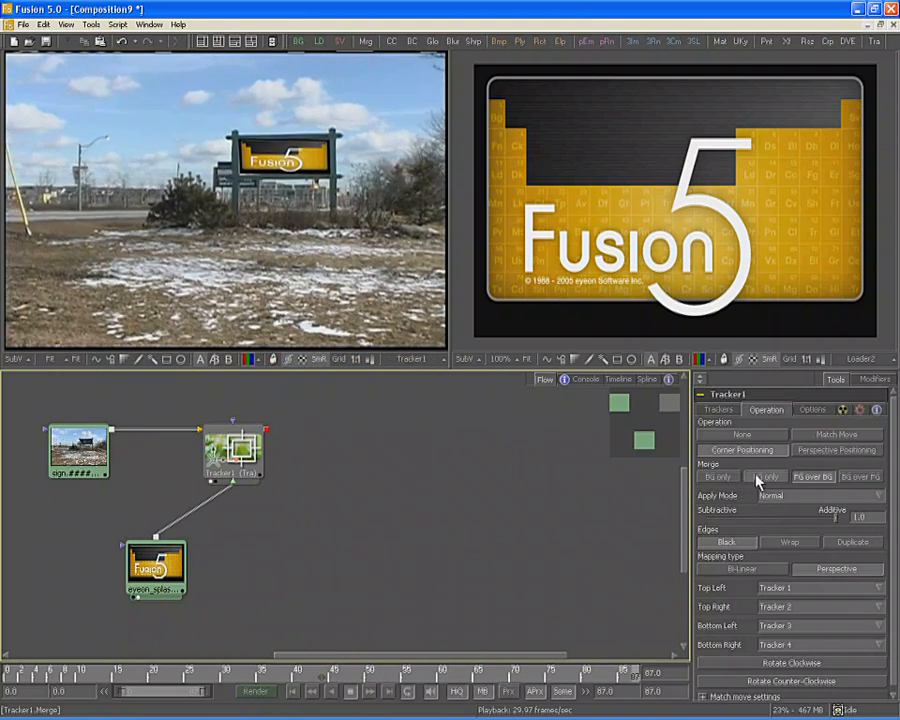
{"action": "left_click", "coordinate": [756, 478]}
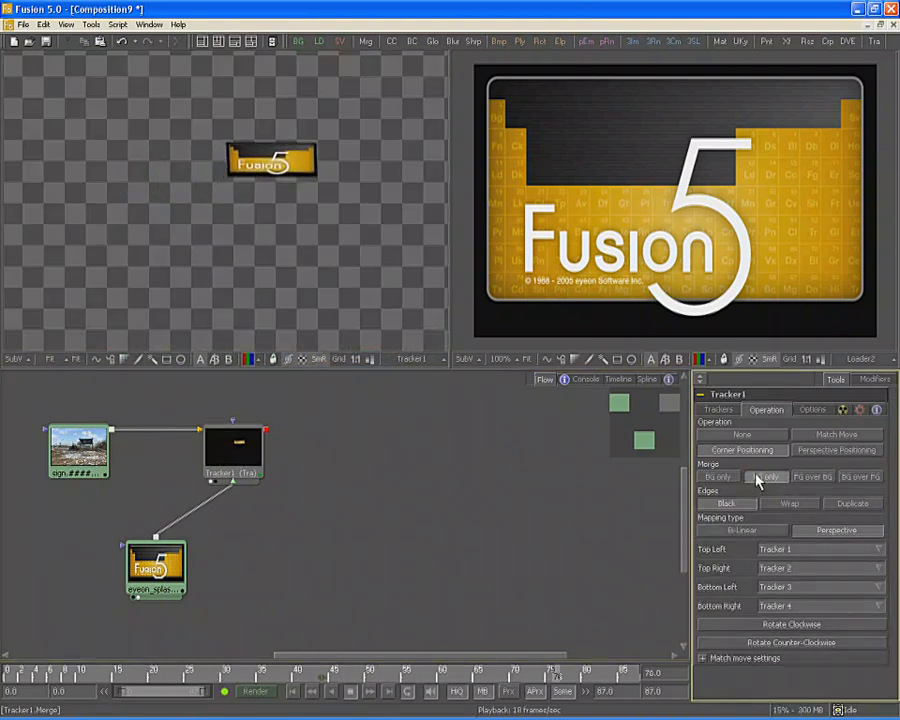
{"action": "left_click", "coordinate": [812, 478]}
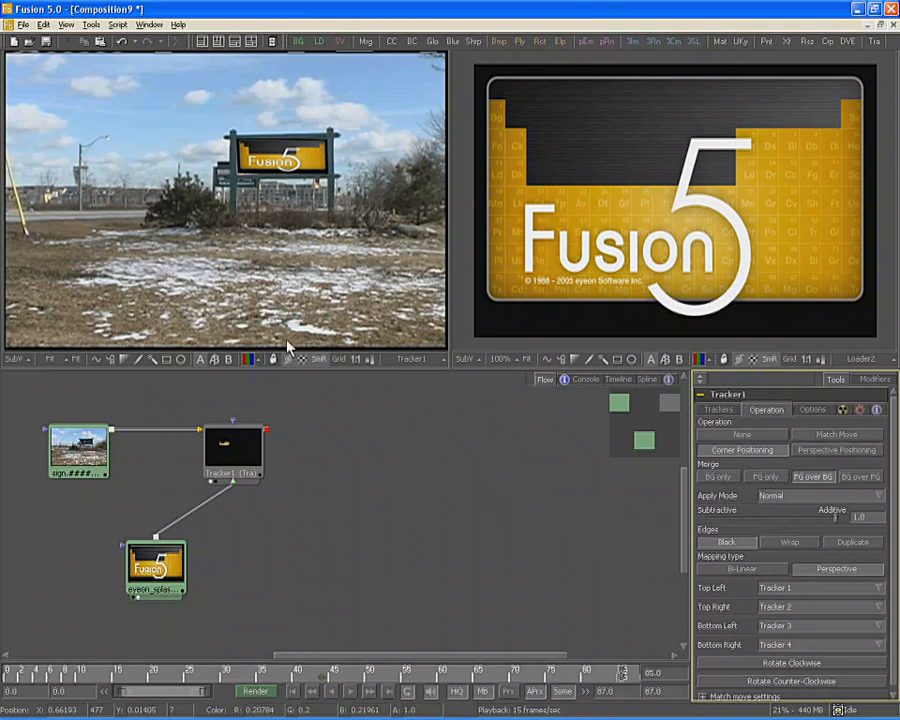
Show the selected tracker's details and set Tracker 1's X Offset to about 0.0143 and Y Offset to about -0.0206
{"action": "left_click_drag", "start_coordinate": [212, 167], "coordinate": [204, 188]}
{"action": "scroll", "coordinate": [207, 195], "scroll_direction": "up", "scroll_amount": 10}
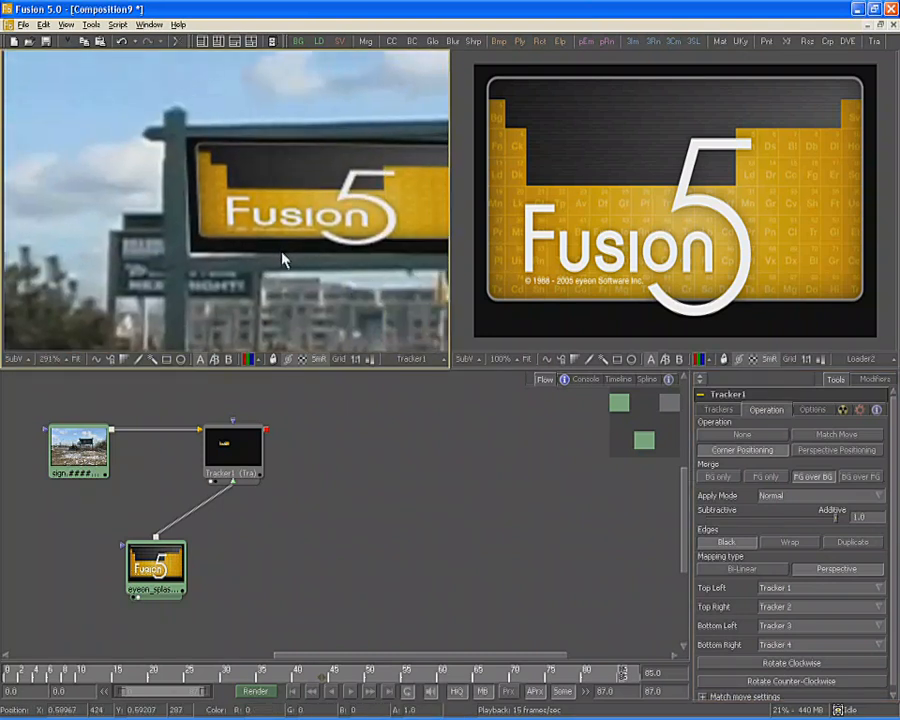
{"action": "left_click", "coordinate": [719, 410]}
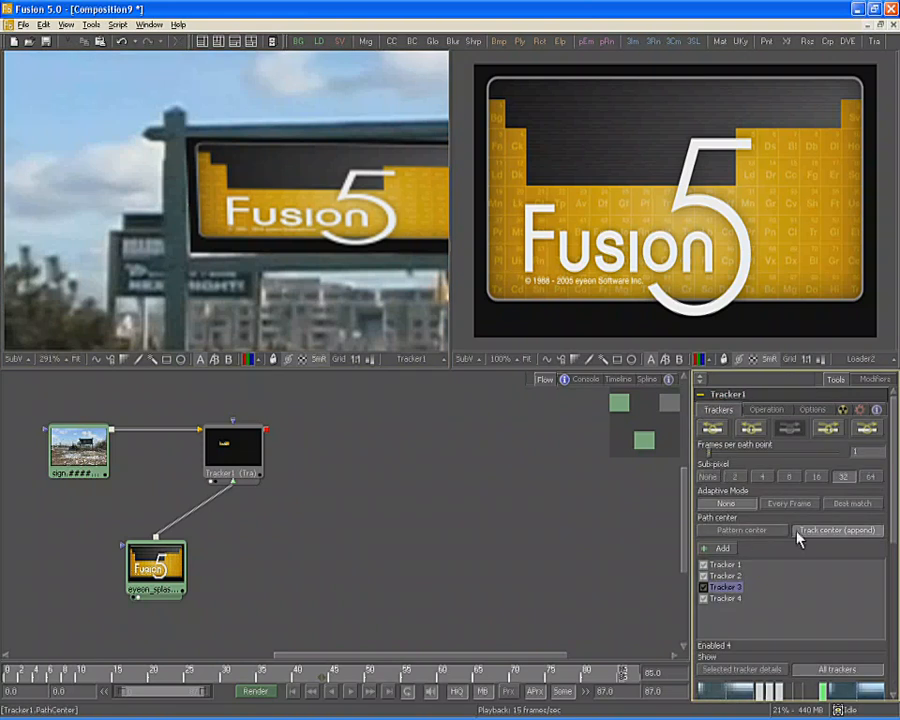
{"action": "scroll", "coordinate": [815, 500], "scroll_direction": "down", "scroll_amount": 5}
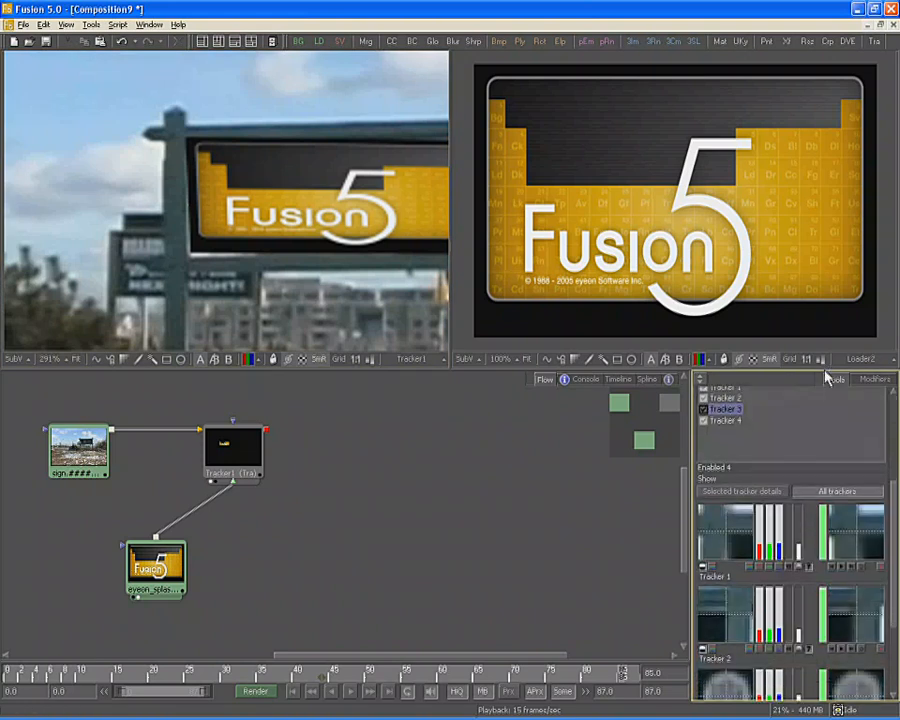
{"action": "left_click", "coordinate": [742, 491]}
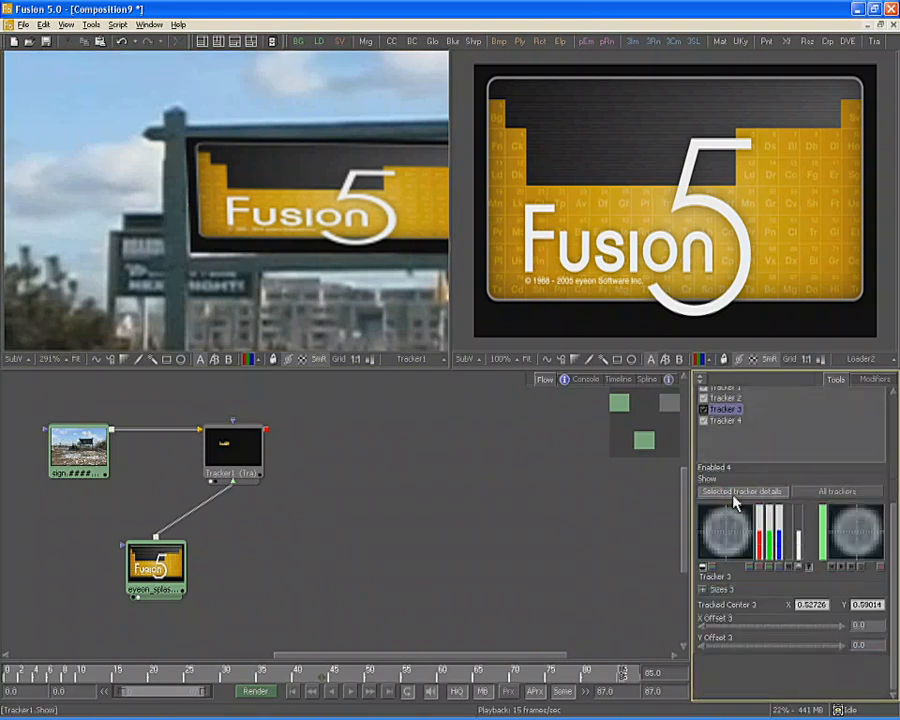
{"action": "scroll", "coordinate": [800, 432], "scroll_direction": "up", "scroll_amount": 2}
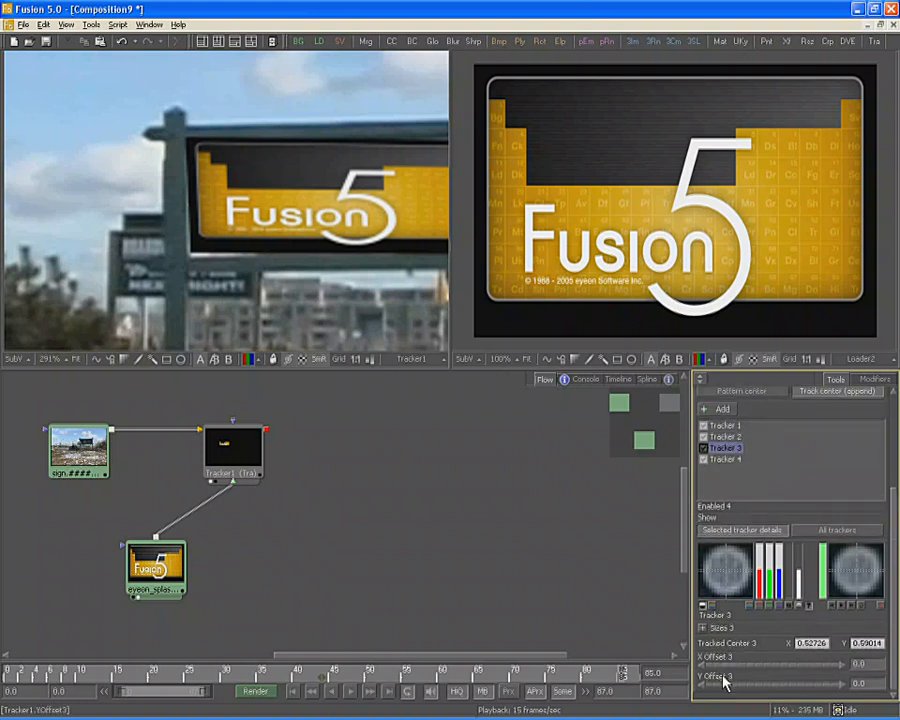
{"action": "left_click", "coordinate": [726, 426]}
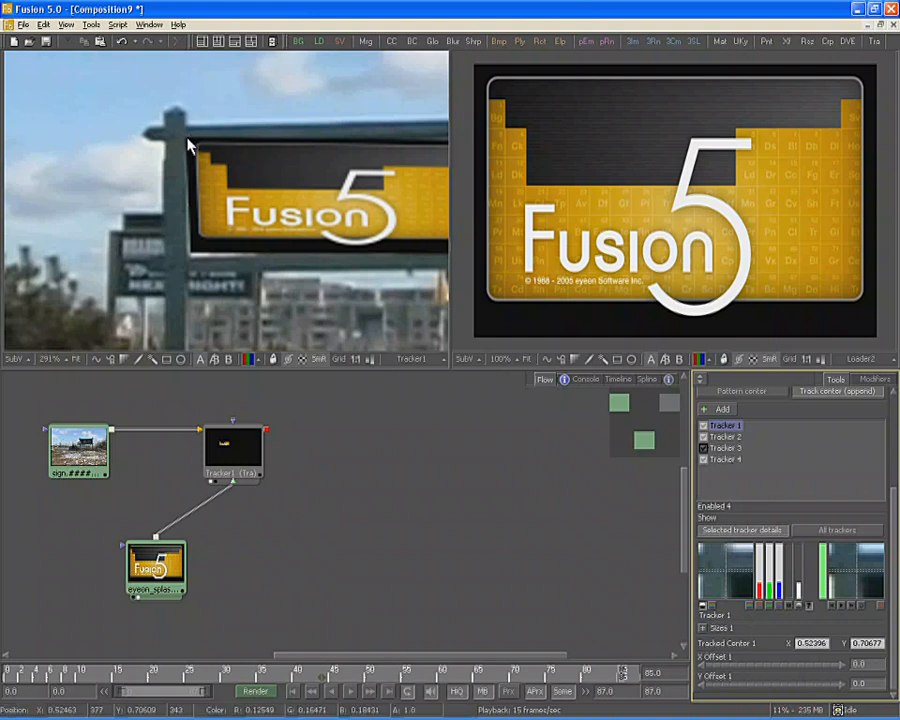
{"action": "mouse_move", "coordinate": [765, 672]}
{"action": "left_mouse_down"}
{"action": "mouse_move", "coordinate": [775, 670]}
{"action": "mouse_move", "coordinate": [774, 686]}
{"action": "left_mouse_up"}
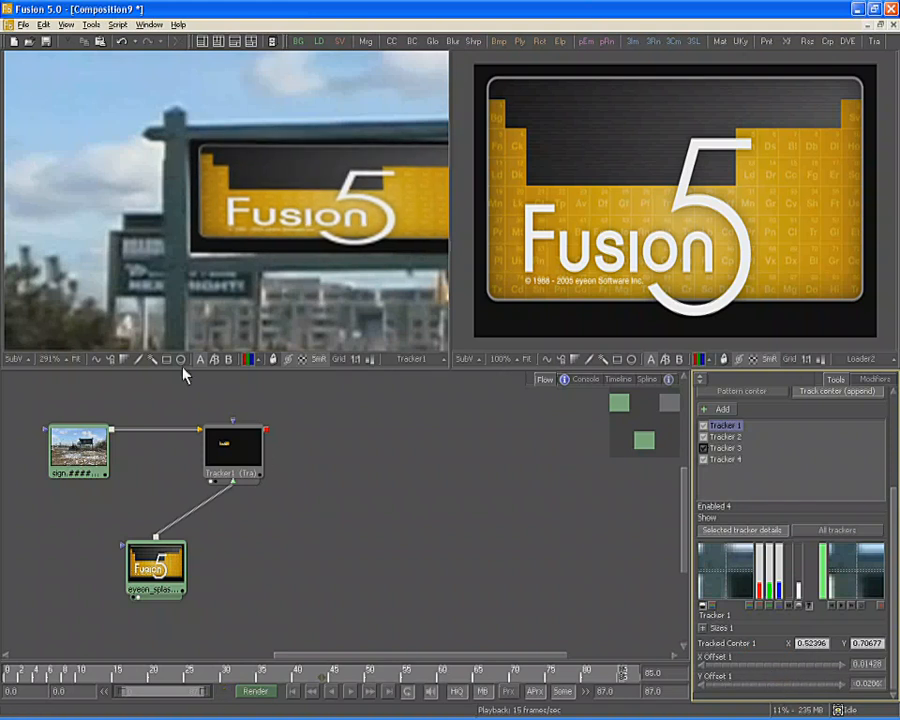
Enable moving the positioner offsets in the view and nudge the splash image's corners to fit the sign's panel
{"action": "left_click", "coordinate": [217, 438]}
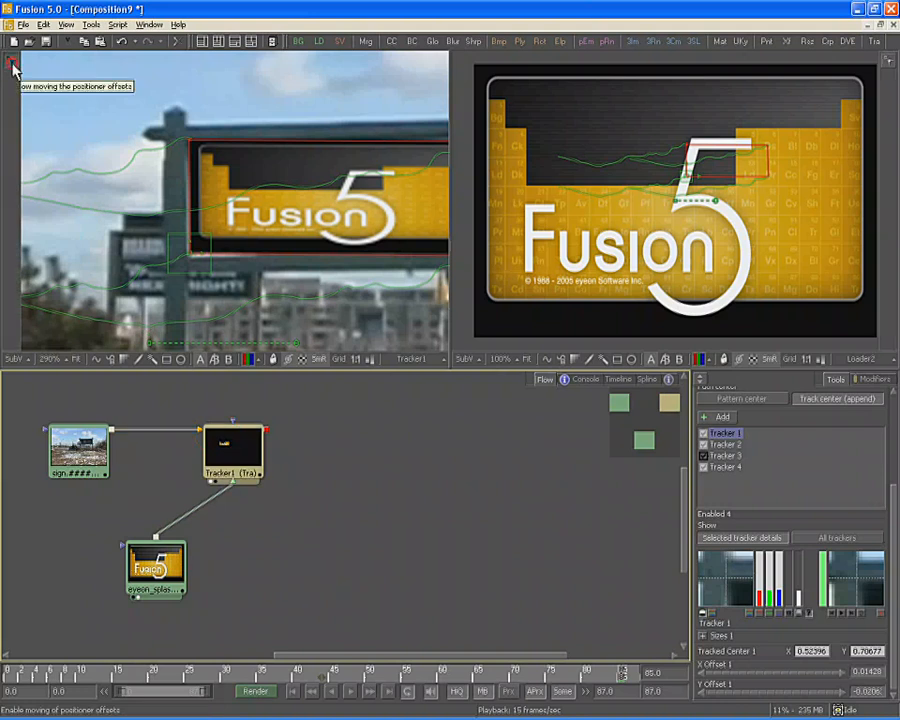
{"action": "left_click", "coordinate": [12, 62]}
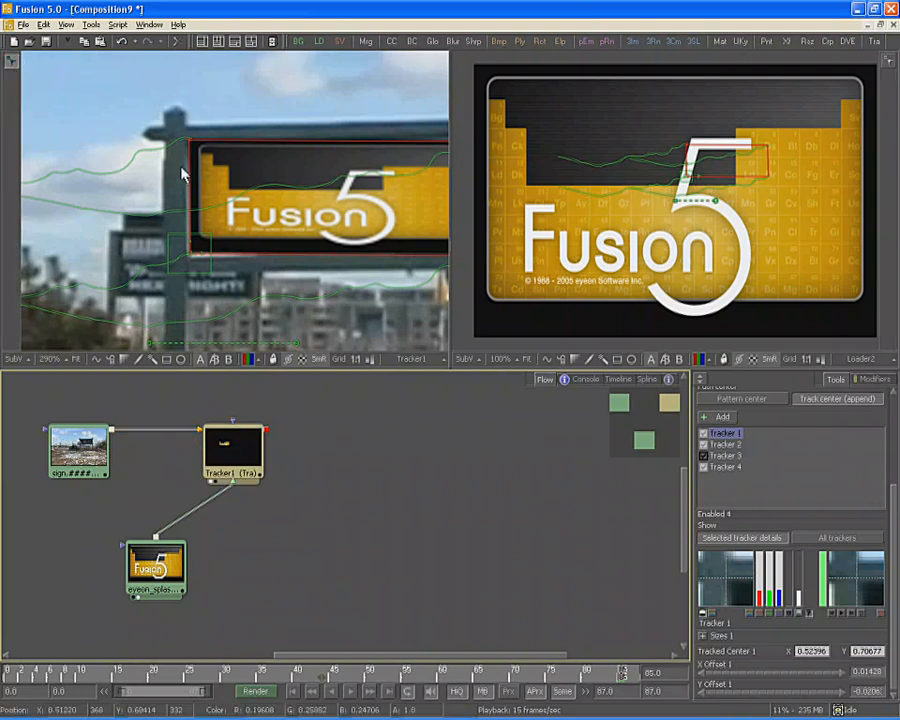
{"action": "mouse_move", "coordinate": [189, 253]}
{"action": "left_mouse_down"}
{"action": "mouse_move", "coordinate": [181, 275]}
{"action": "mouse_move", "coordinate": [203, 238]}
{"action": "mouse_move", "coordinate": [191, 253]}
{"action": "left_mouse_up"}
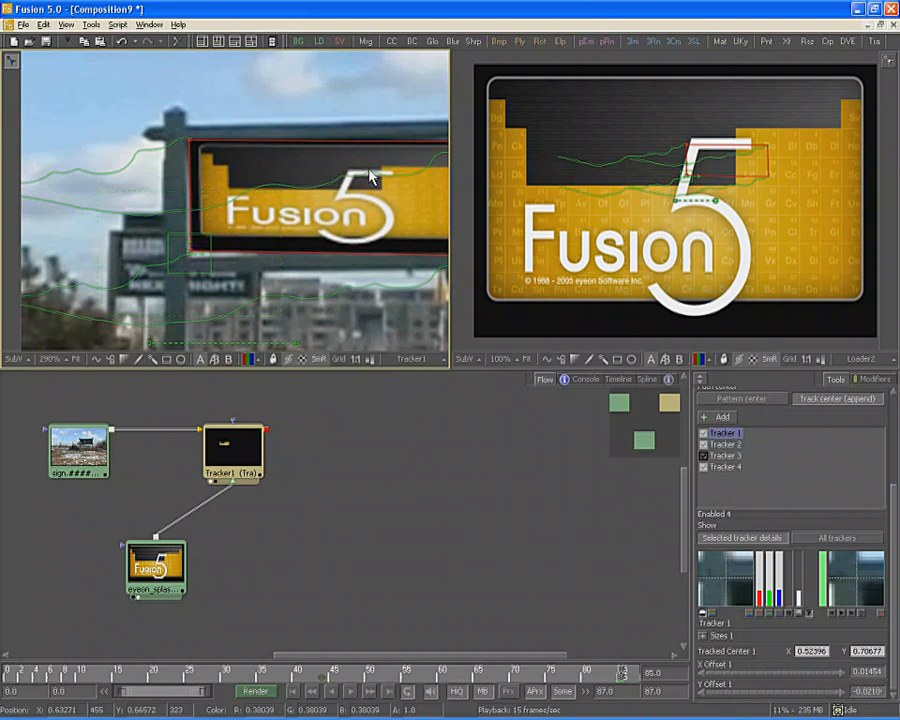
{"action": "left_click_drag", "start_coordinate": [400, 165], "coordinate": [160, 217]}
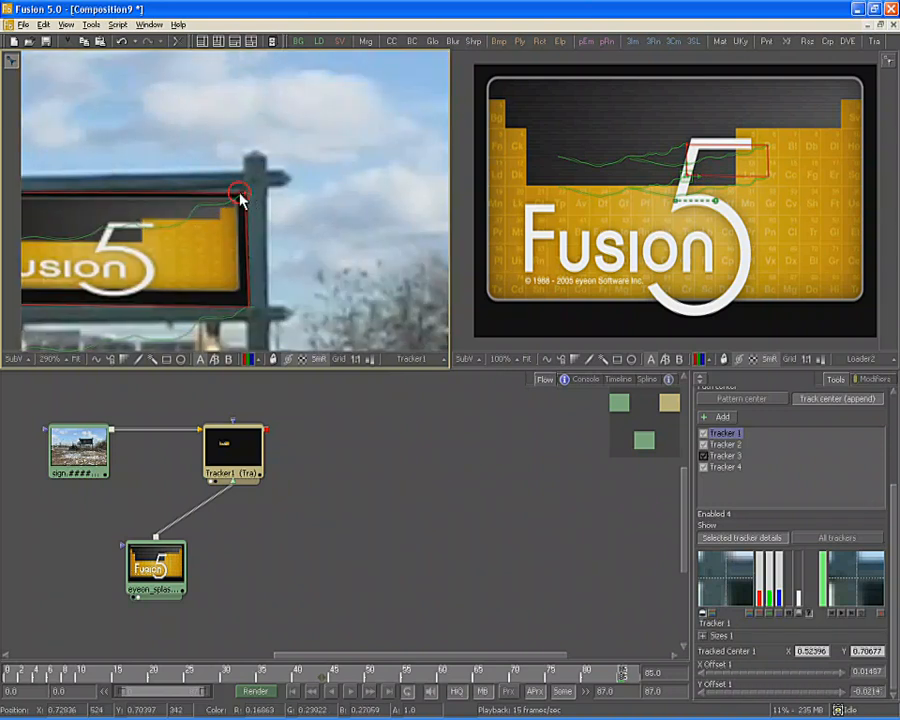
{"action": "mouse_move", "coordinate": [239, 198]}
{"action": "left_mouse_down"}
{"action": "mouse_move", "coordinate": [241, 209]}
{"action": "mouse_move", "coordinate": [241, 194]}
{"action": "left_mouse_up"}
{"action": "mouse_move", "coordinate": [249, 306]}
{"action": "left_mouse_down"}
{"action": "mouse_move", "coordinate": [232, 306]}
{"action": "mouse_move", "coordinate": [244, 304]}
{"action": "left_mouse_up"}
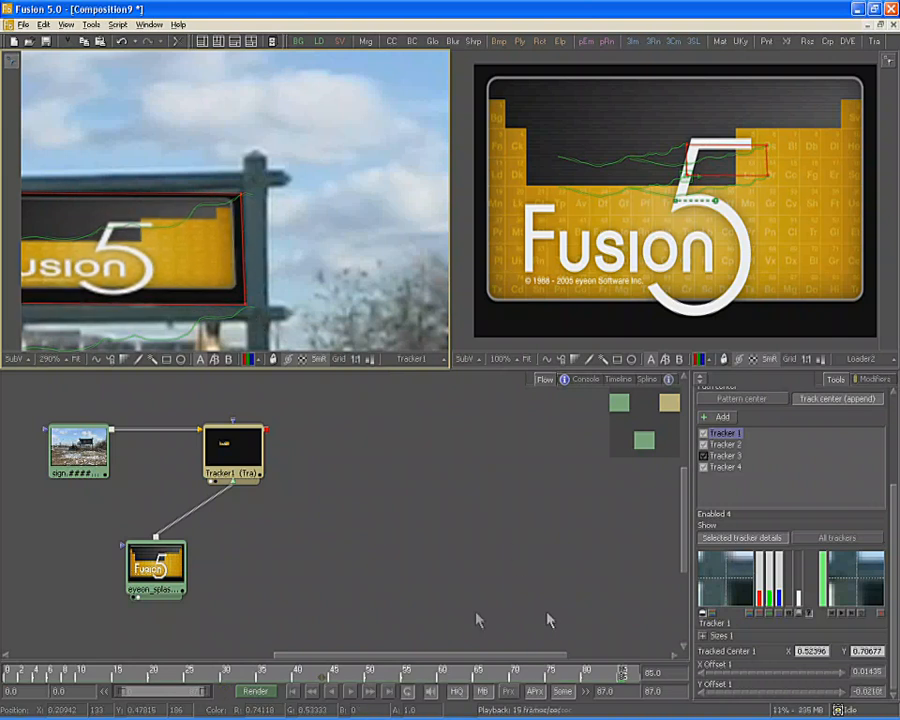
Duplicate the Tracker in the flow and connect the original Tracker's output to the copy's background input
{"action": "key", "text": "ctrl+f"}
{"action": "left_click", "coordinate": [412, 518]}
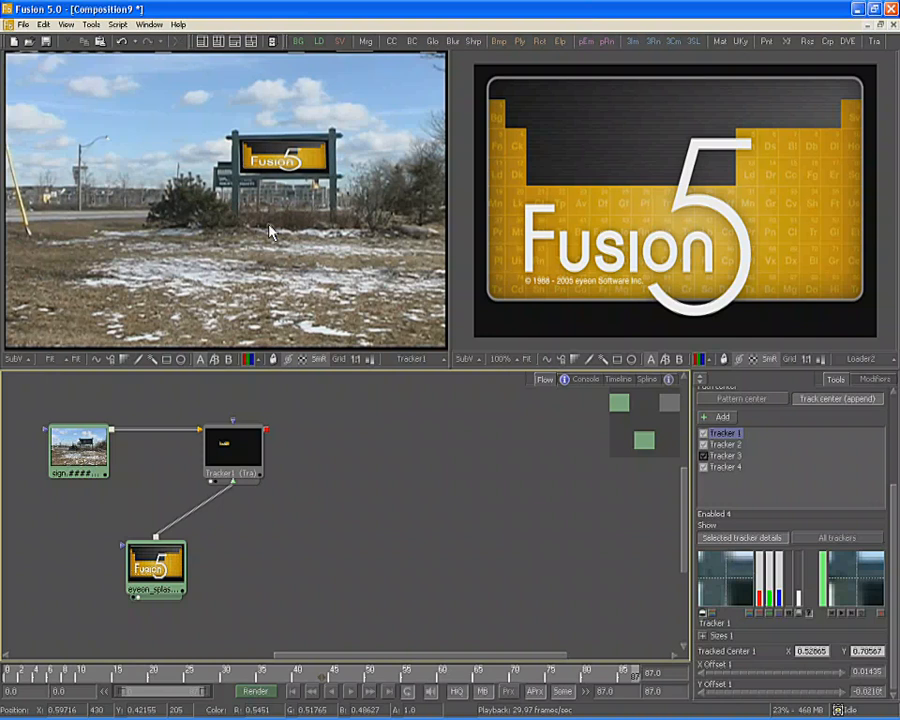
{"action": "left_click", "coordinate": [236, 432]}
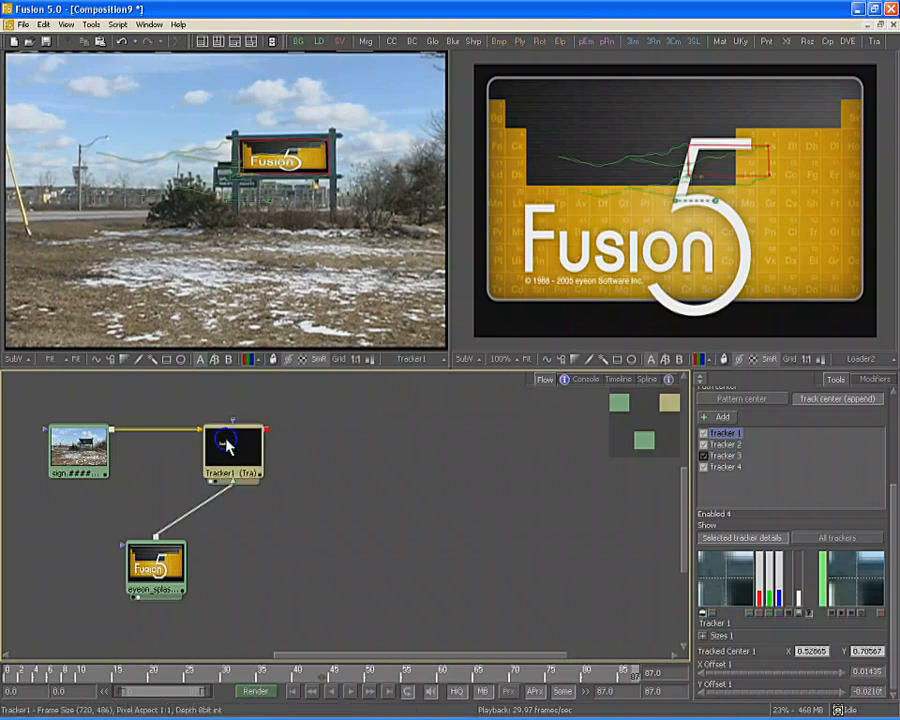
{"action": "right_click", "coordinate": [232, 438]}
{"action": "left_click", "coordinate": [283, 193]}
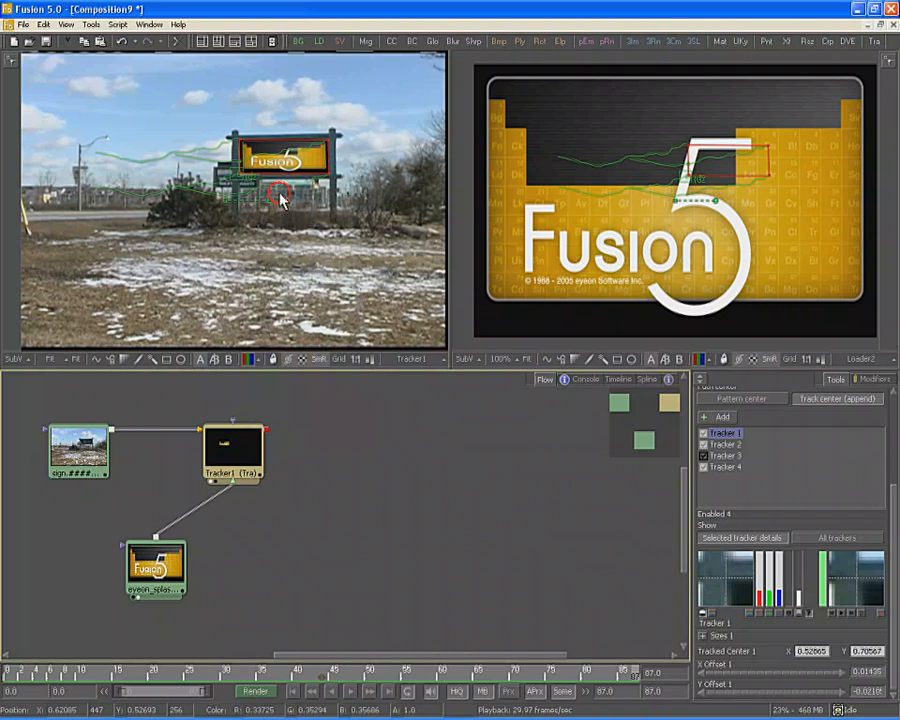
{"action": "right_click", "coordinate": [362, 432]}
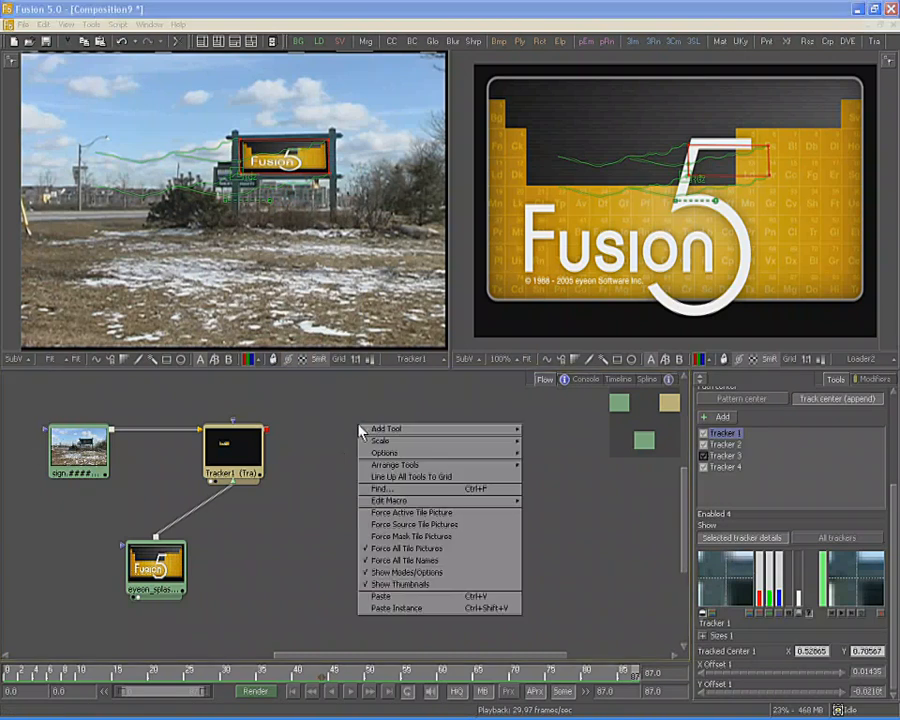
{"action": "left_click", "coordinate": [385, 596]}
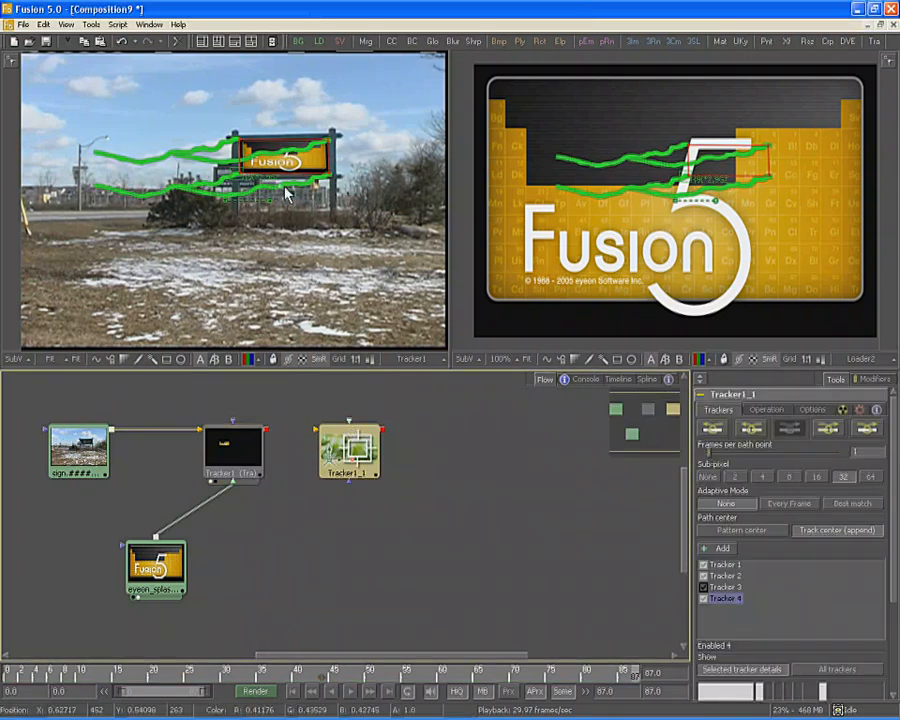
{"action": "left_click_drag", "start_coordinate": [268, 432], "coordinate": [352, 440]}
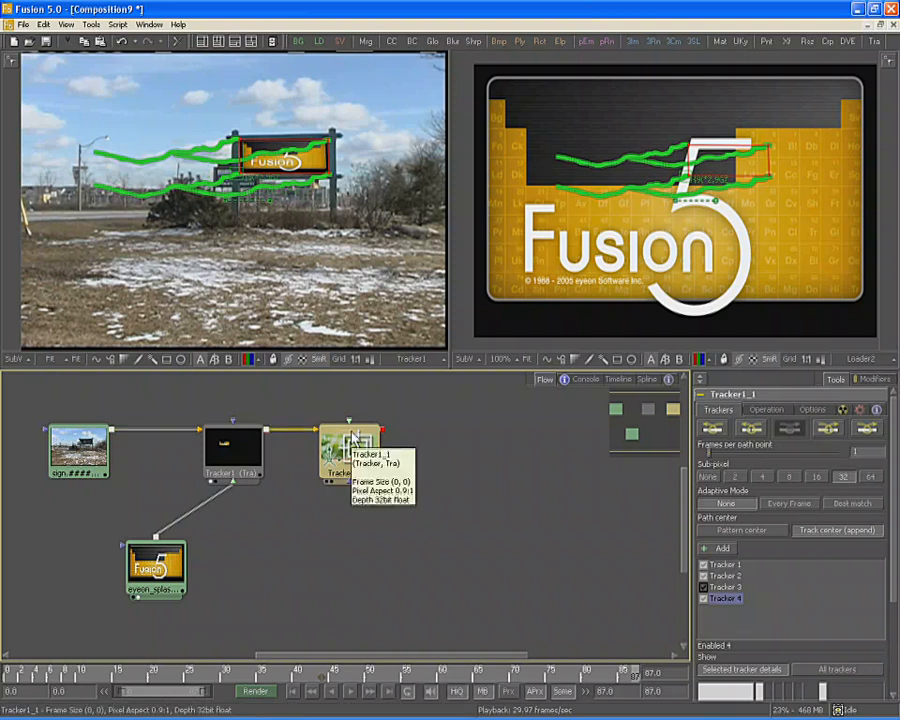
Set the duplicated tracker's operation to Match Move with the BG only merge and play back the stabilized clip from frame 0
{"action": "left_click", "coordinate": [767, 410]}
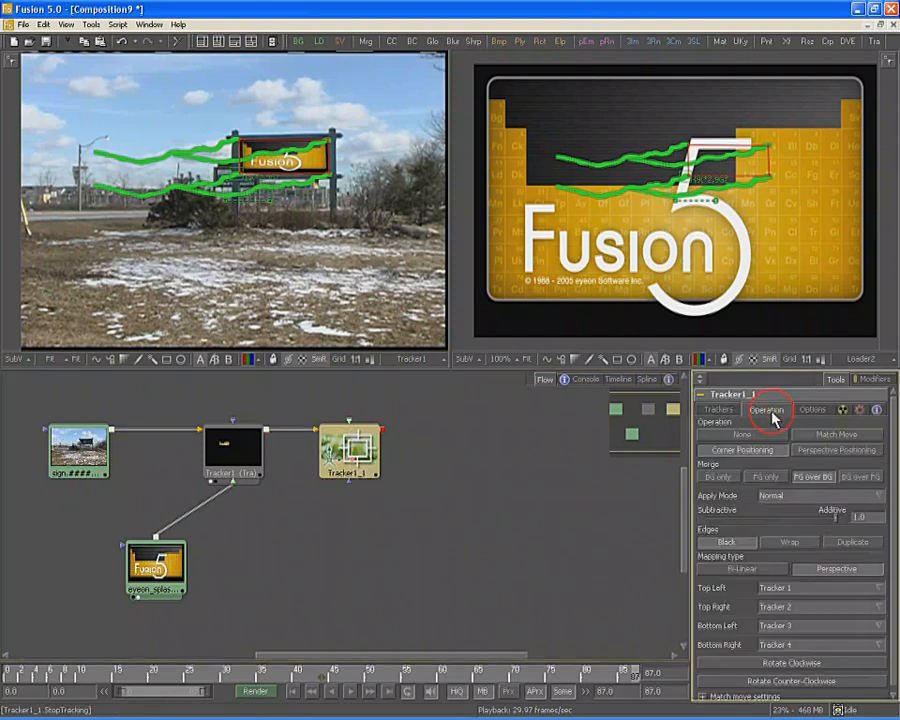
{"action": "left_click", "coordinate": [822, 434]}
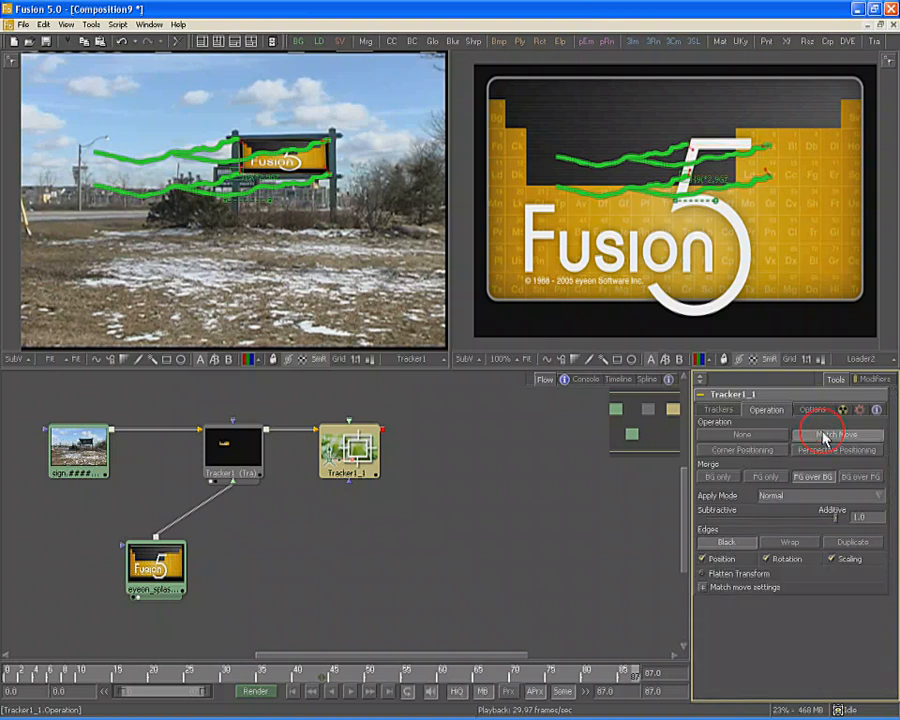
{"action": "left_click", "coordinate": [716, 477]}
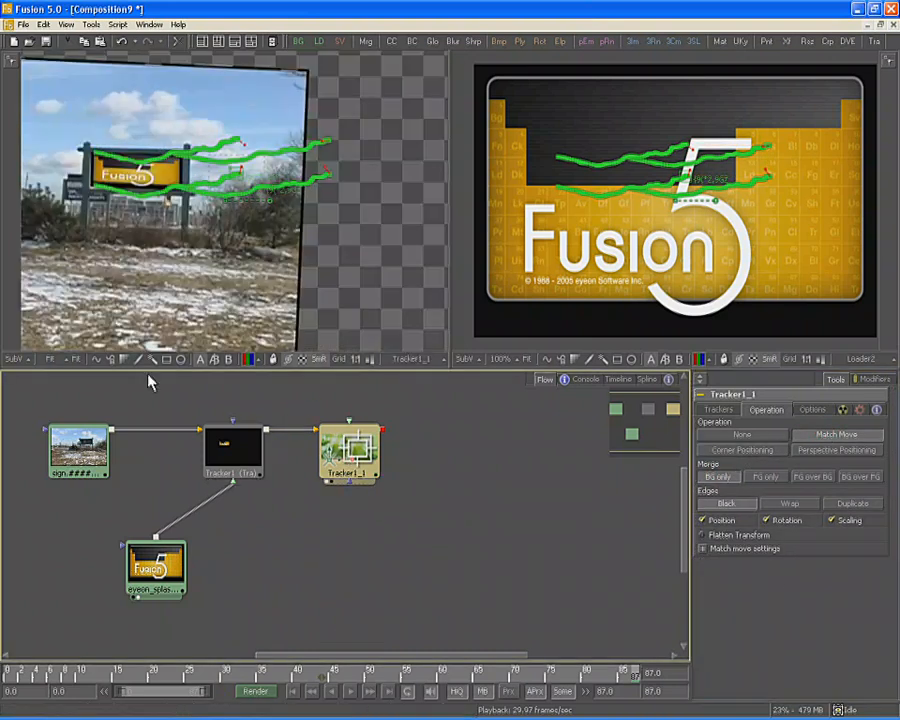
{"action": "left_click", "coordinate": [7, 674]}
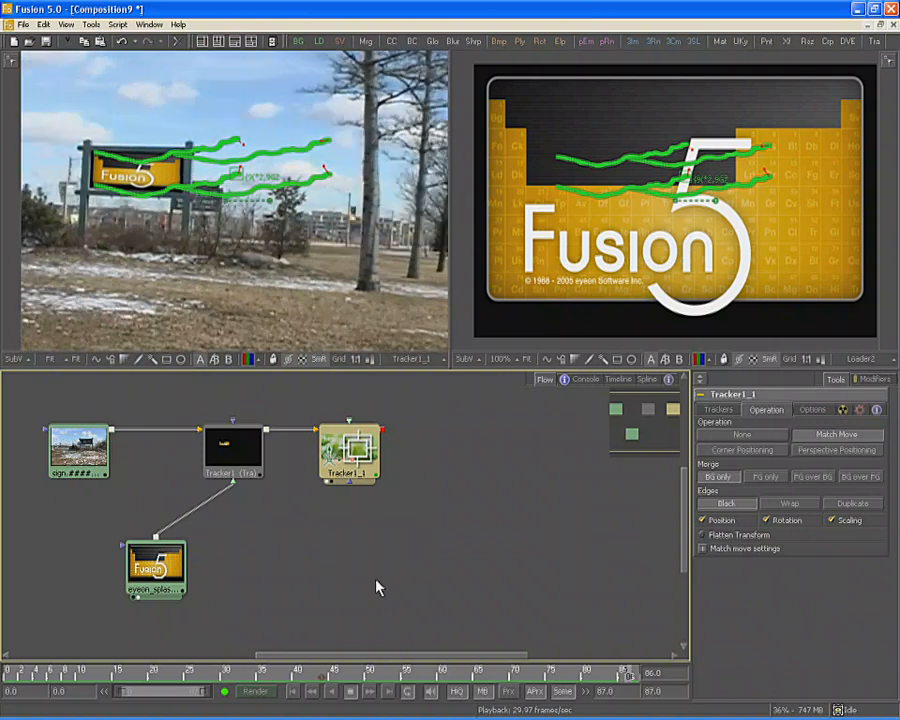
{"action": "left_click", "coordinate": [350, 691]}
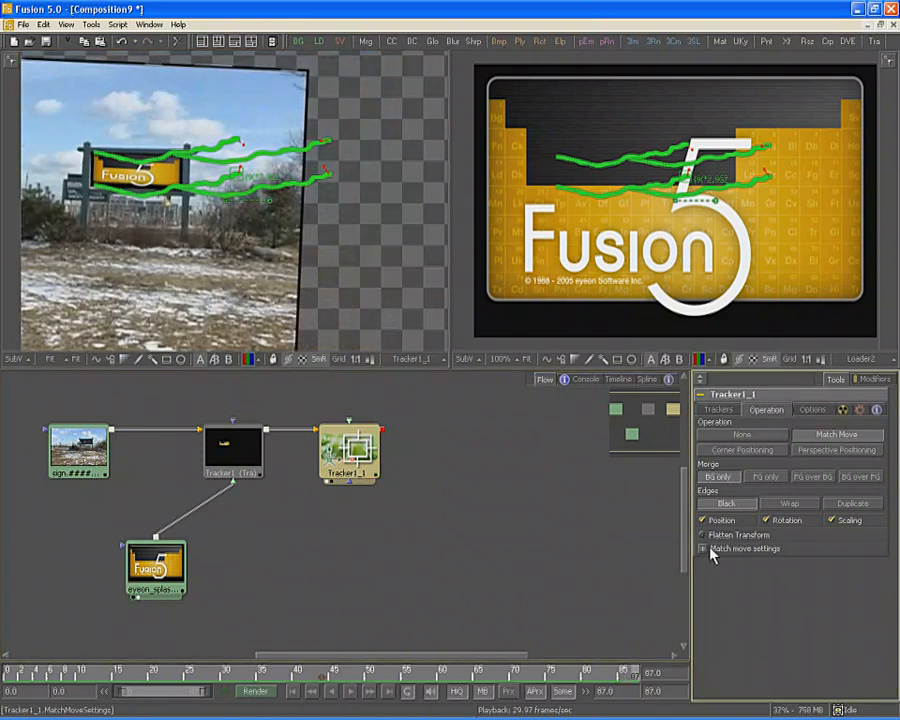
Expand the match move settings, set the reference to End, and play back the stabilized clip
{"action": "left_click", "coordinate": [704, 549]}
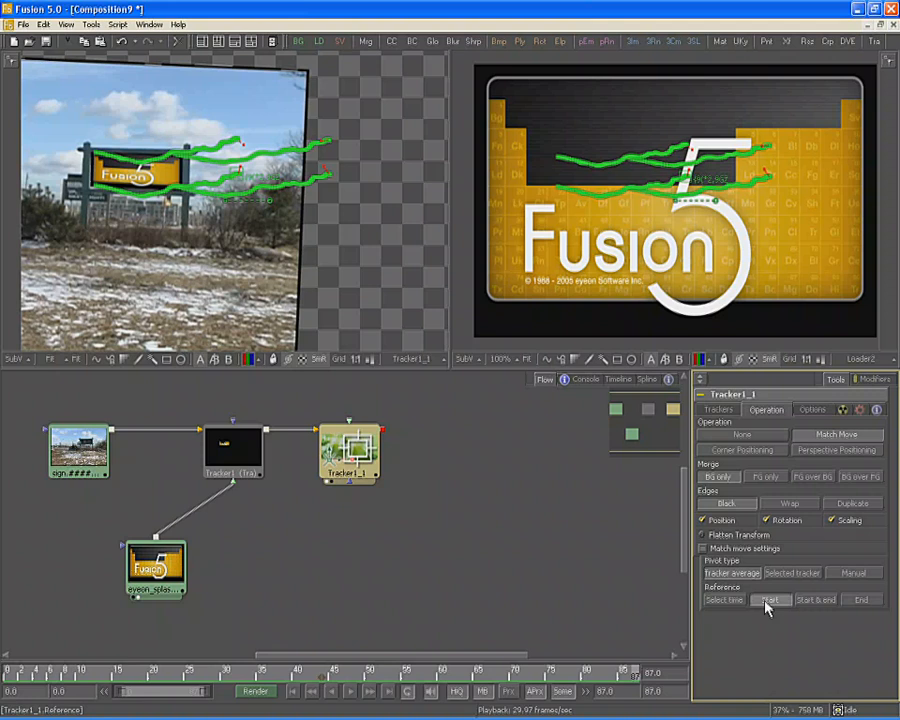
{"action": "left_click", "coordinate": [858, 600]}
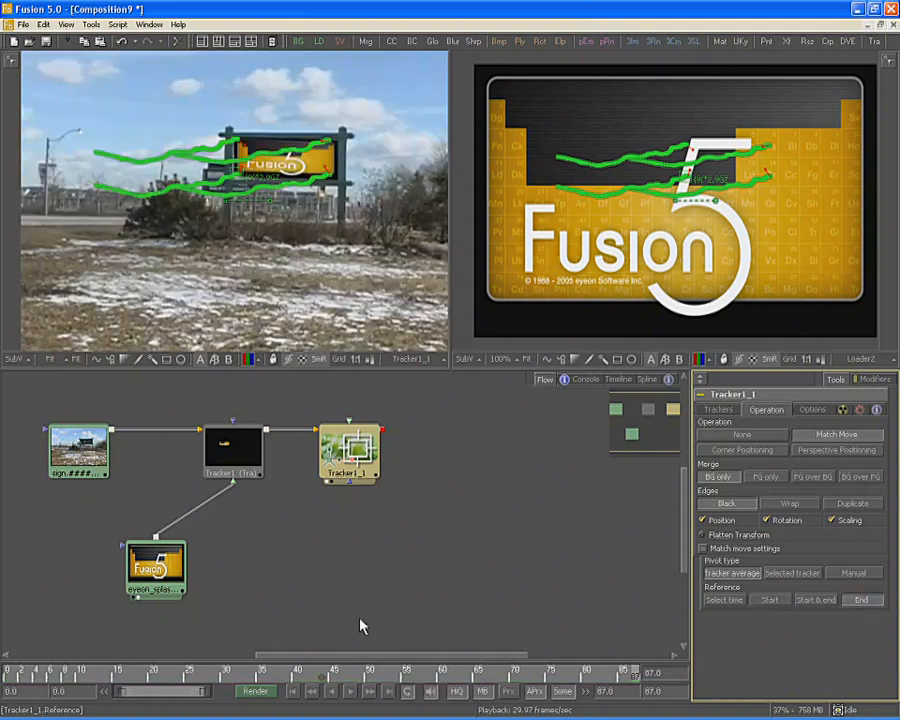
{"action": "left_click", "coordinate": [351, 692]}
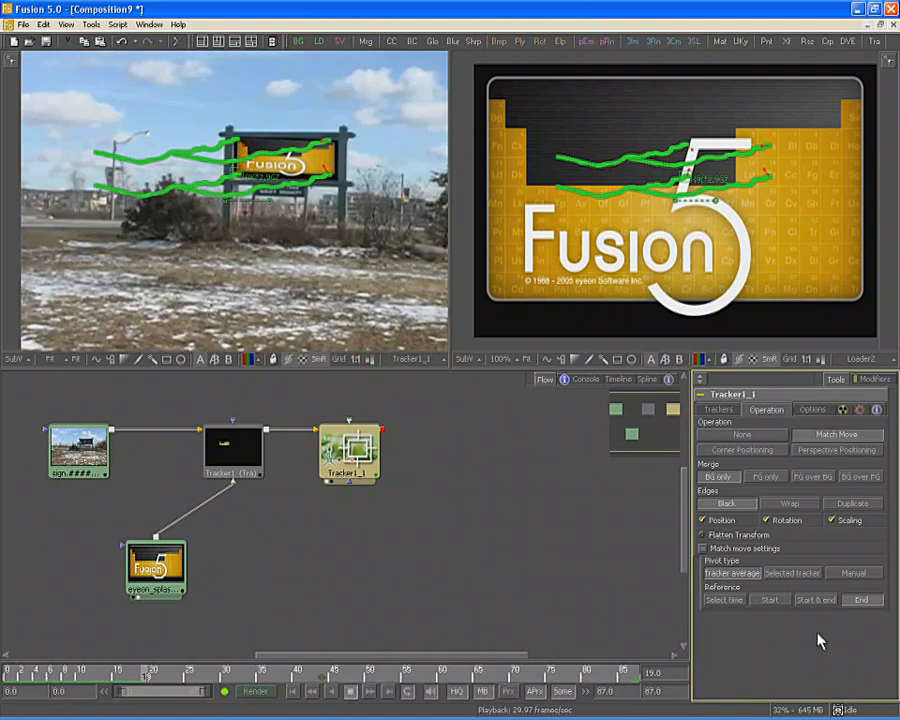
Set the match move reference to Start & end and play back the smoothed camera motion from frame 0
{"action": "left_click", "coordinate": [816, 601]}
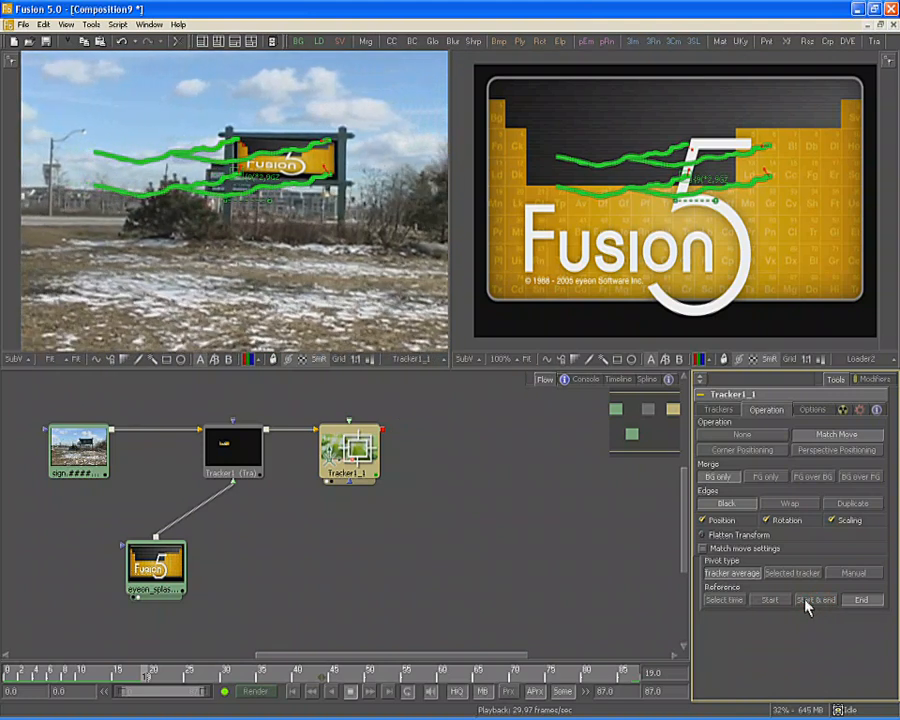
{"action": "left_click", "coordinate": [808, 604]}
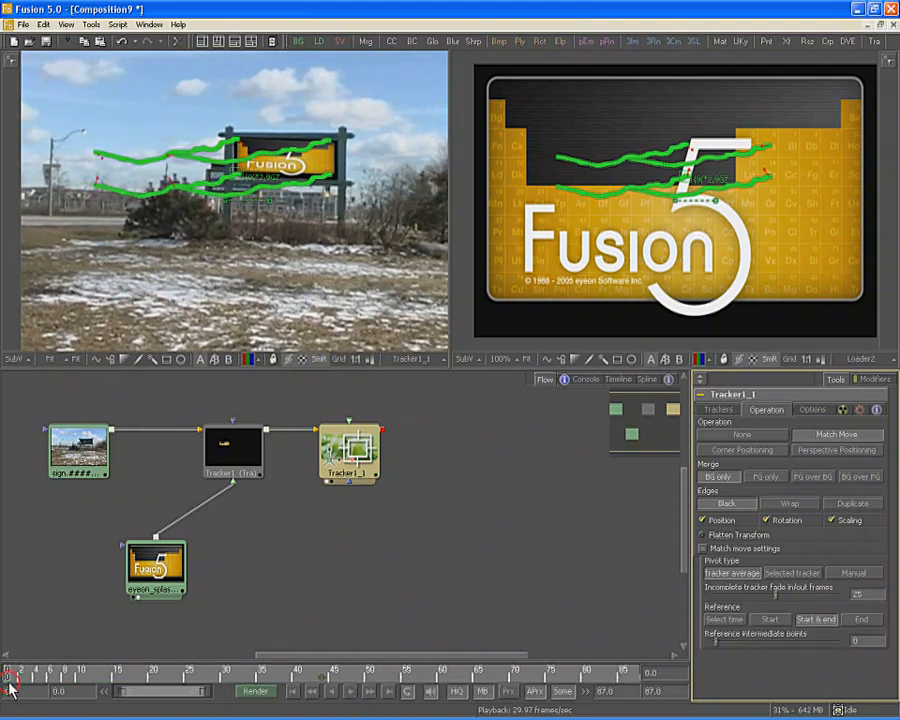
{"action": "left_click", "coordinate": [350, 691]}
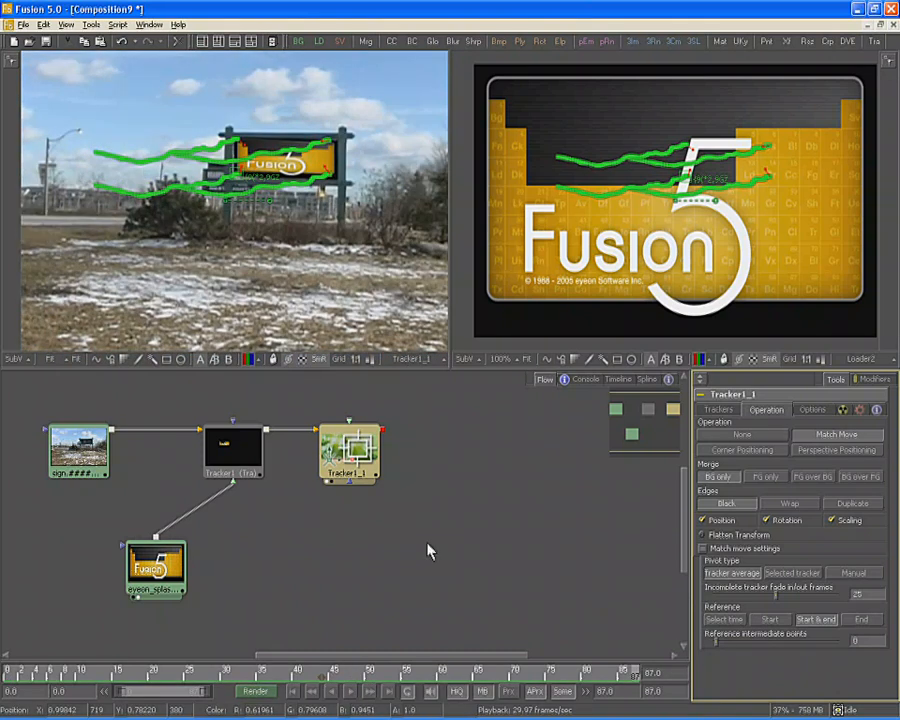
Split the viewer showing the stabilized clip into A and B buffers and load the original sign footage into buffer B
{"action": "left_click", "coordinate": [330, 280]}
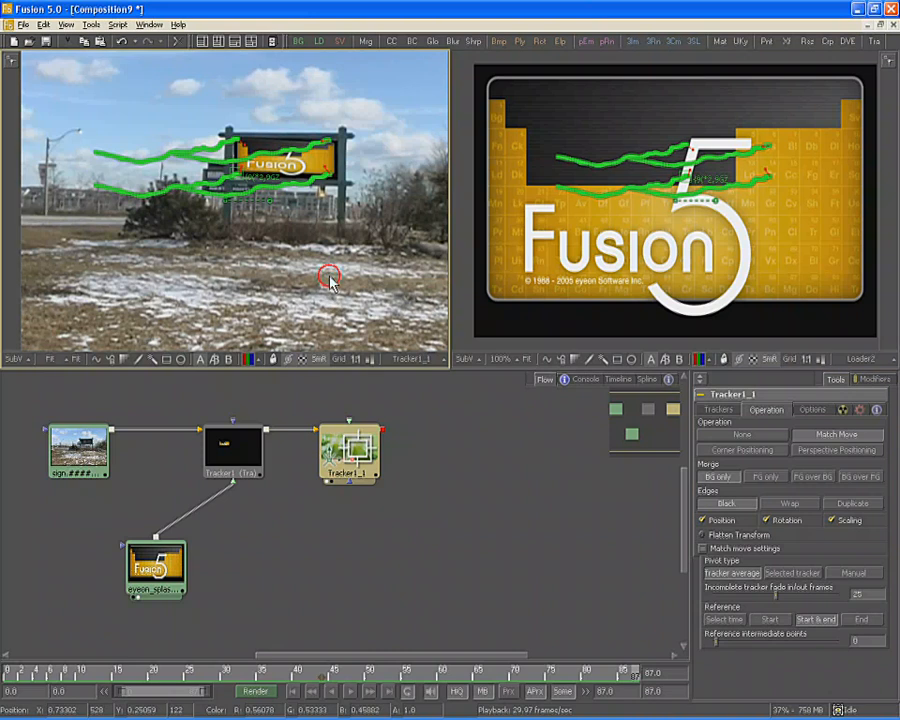
{"action": "left_click", "coordinate": [213, 361]}
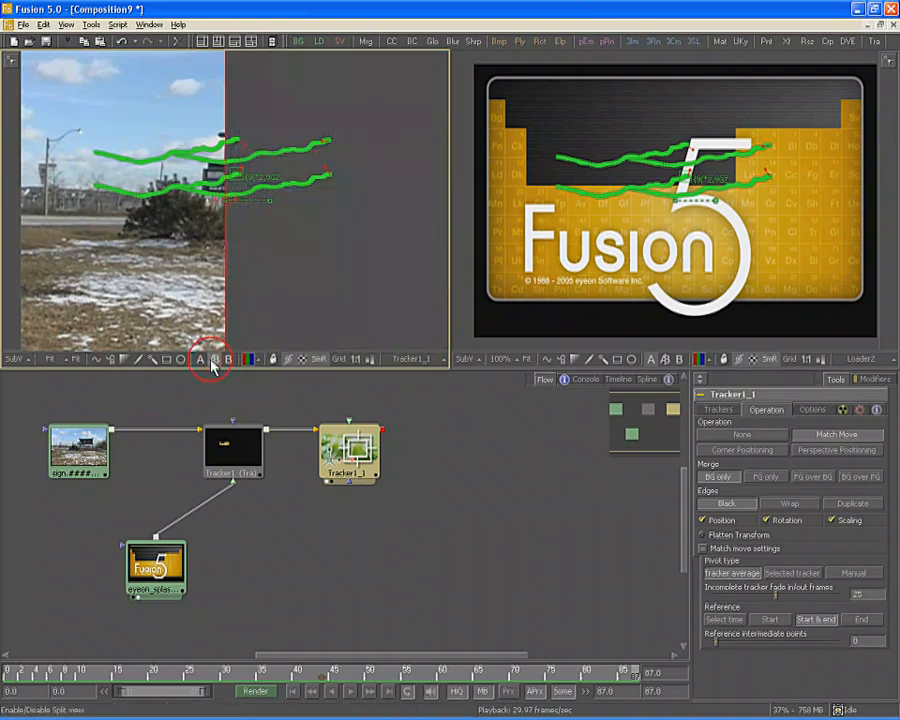
{"action": "left_click", "coordinate": [175, 232]}
{"action": "left_click", "coordinate": [361, 230]}
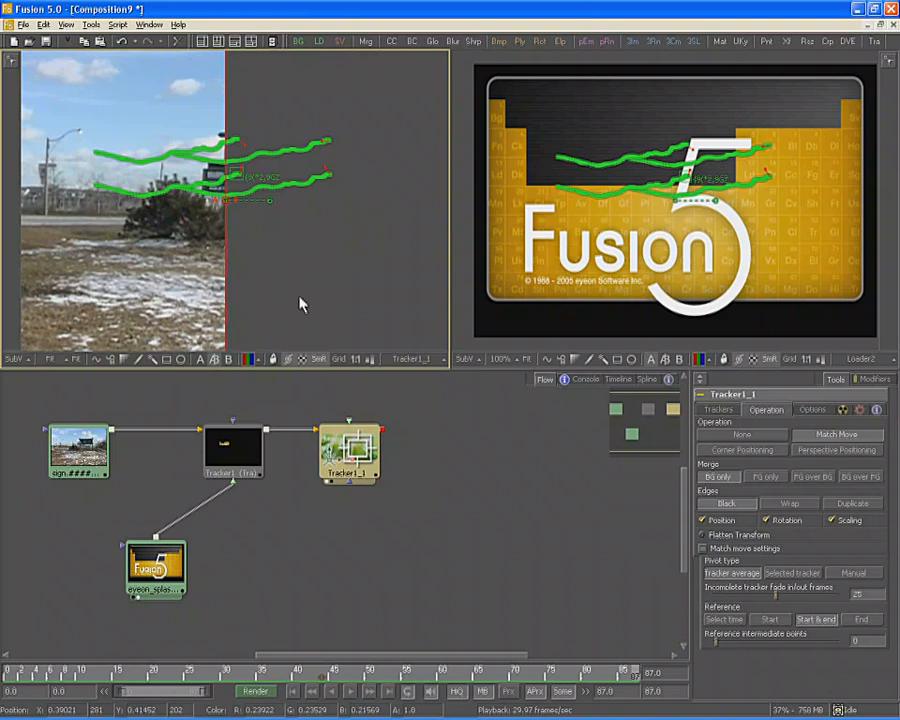
{"action": "left_click", "coordinate": [78, 450]}
{"action": "left_click", "coordinate": [301, 285]}
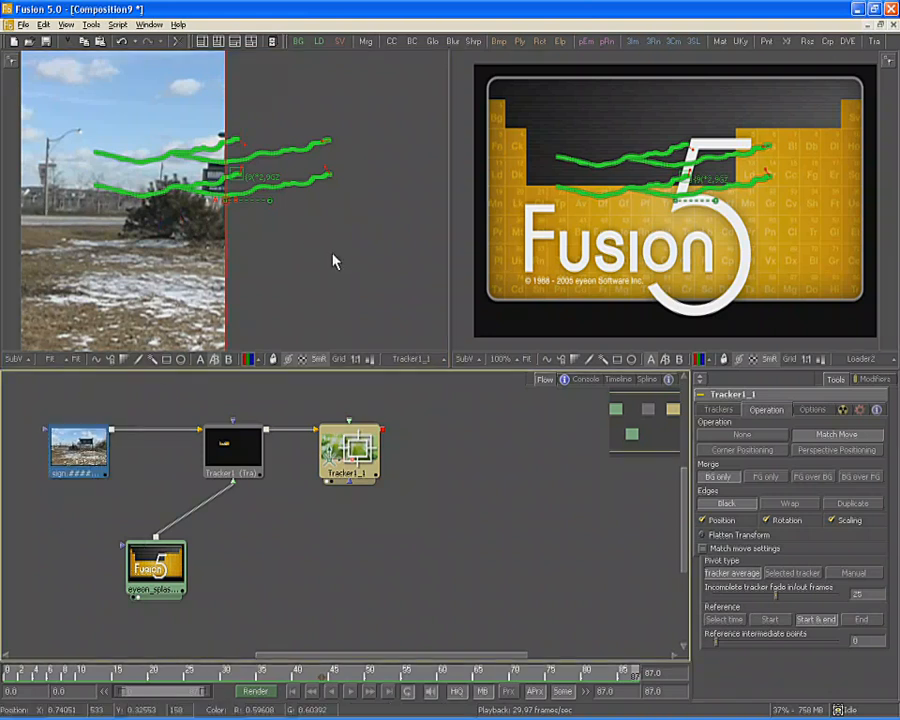
{"action": "left_click", "coordinate": [434, 462]}
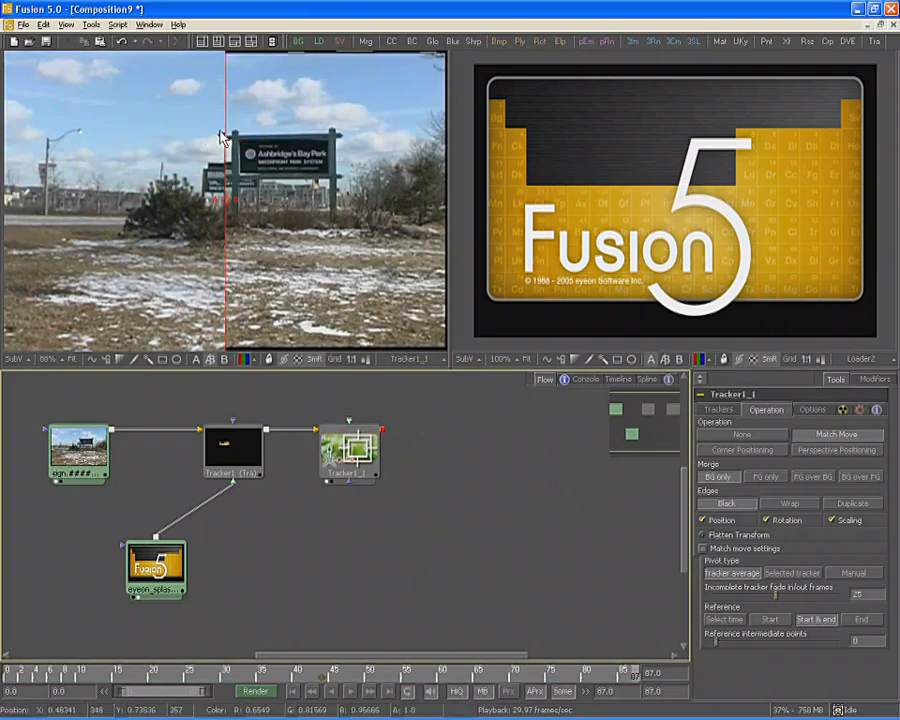
Compare the stabilized and original clips during playback with a horizontal split line across the sign, ending on buffer A at frame 0
{"action": "left_click_drag", "start_coordinate": [226, 134], "coordinate": [341, 208]}
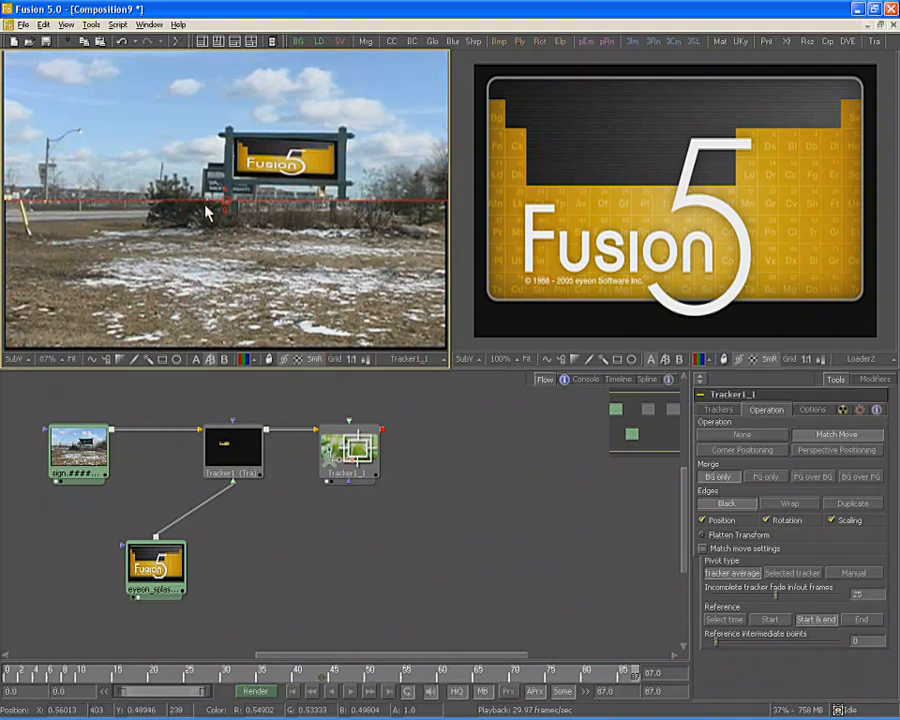
{"action": "left_click_drag", "start_coordinate": [223, 203], "coordinate": [226, 155]}
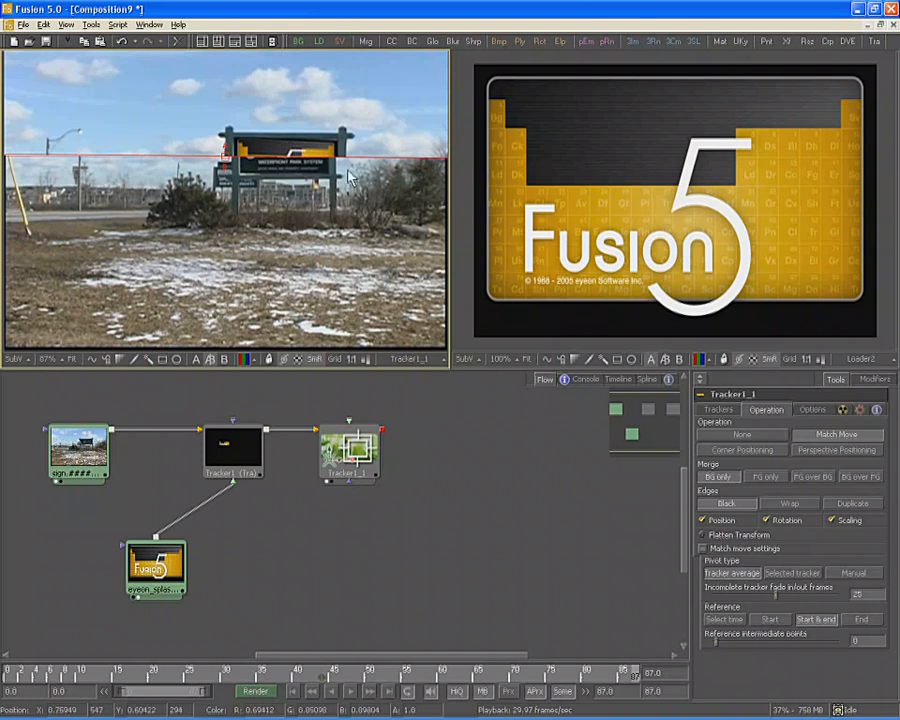
{"action": "left_click", "coordinate": [352, 693]}
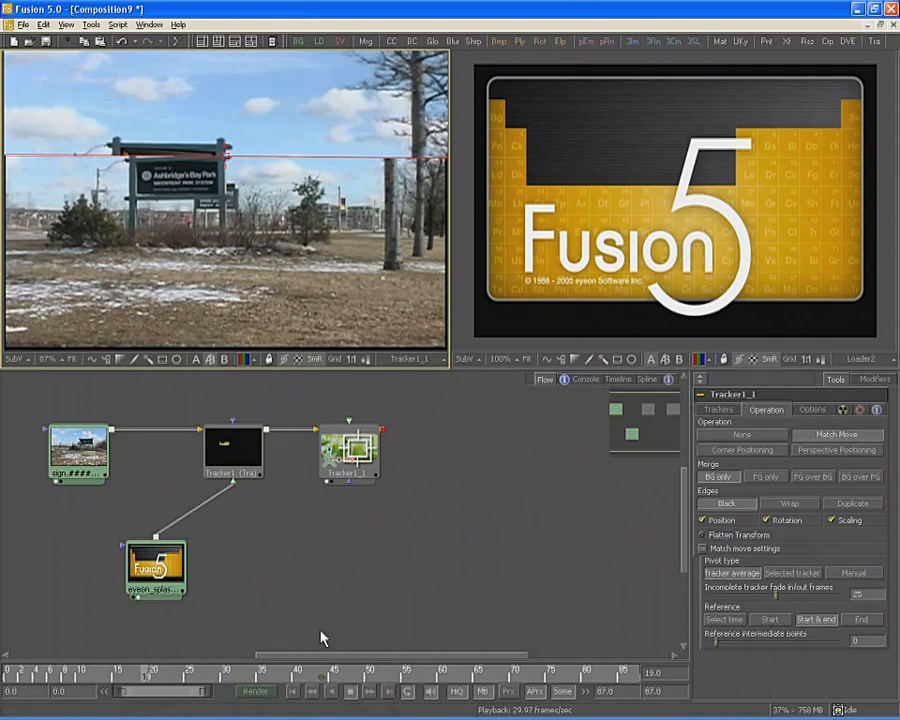
{"action": "left_click", "coordinate": [352, 691]}
{"action": "left_click_drag", "start_coordinate": [404, 669], "coordinate": [10, 677]}
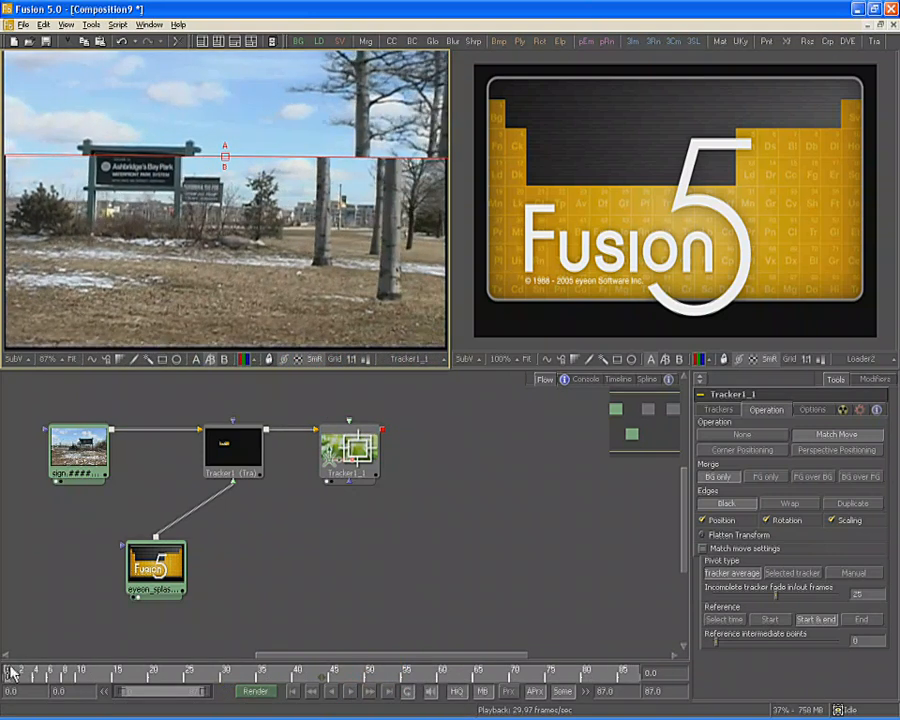
{"action": "left_click", "coordinate": [198, 361]}
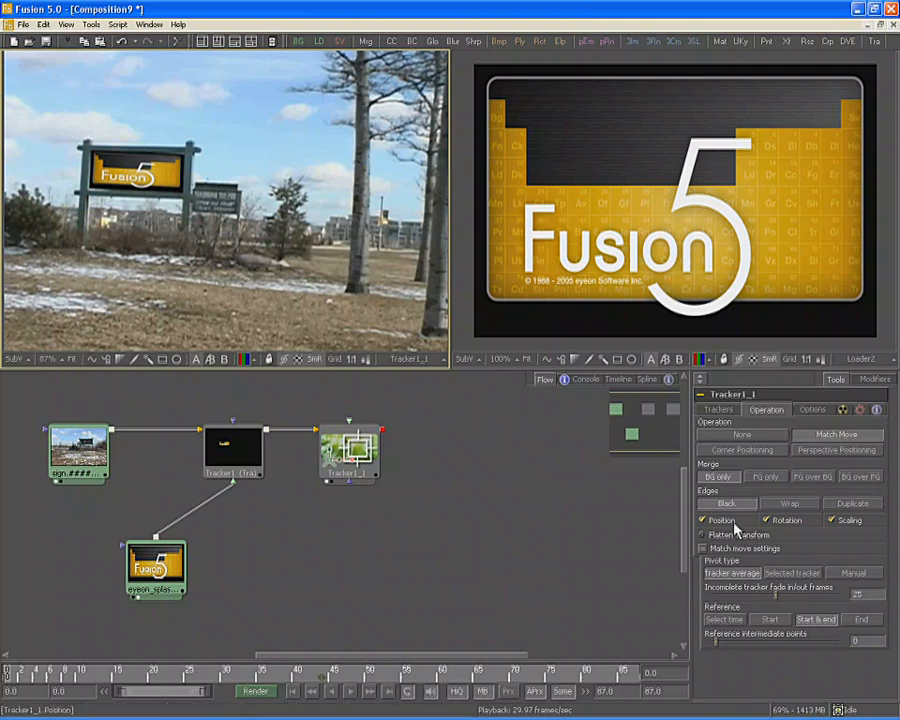
Turn off Scaling for the match move and check the frame edges by playing back and scrubbing to frame 40
{"action": "left_click", "coordinate": [839, 521]}
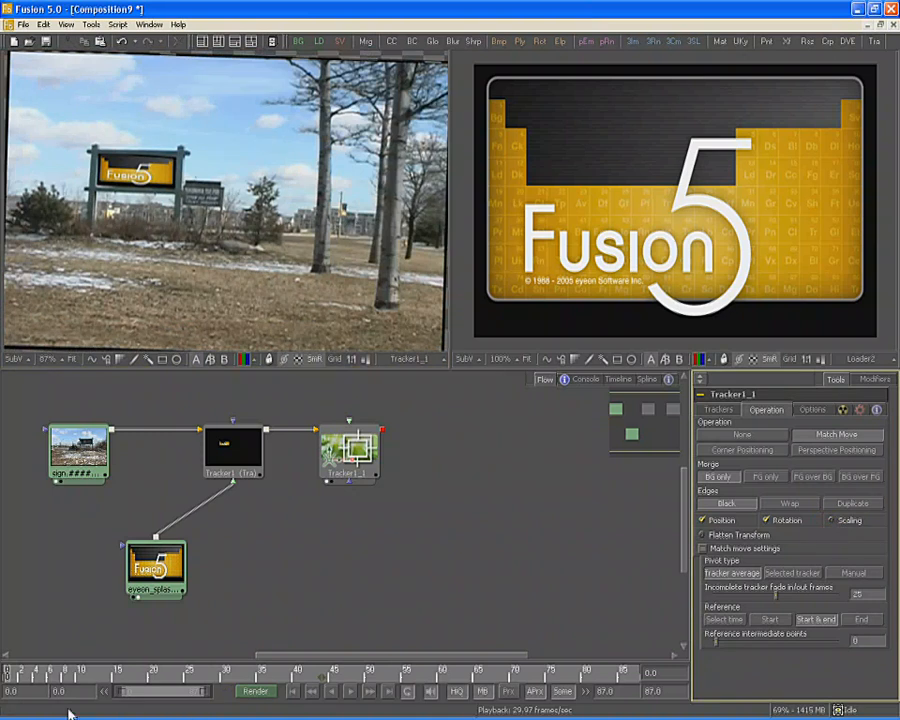
{"action": "left_click", "coordinate": [351, 692]}
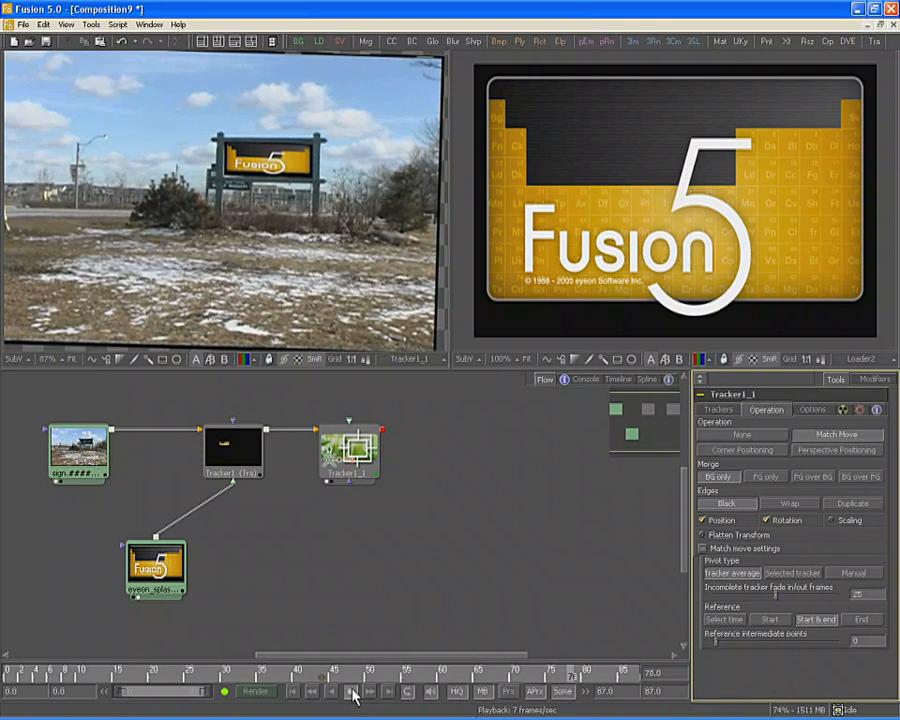
{"action": "left_click", "coordinate": [180, 212]}
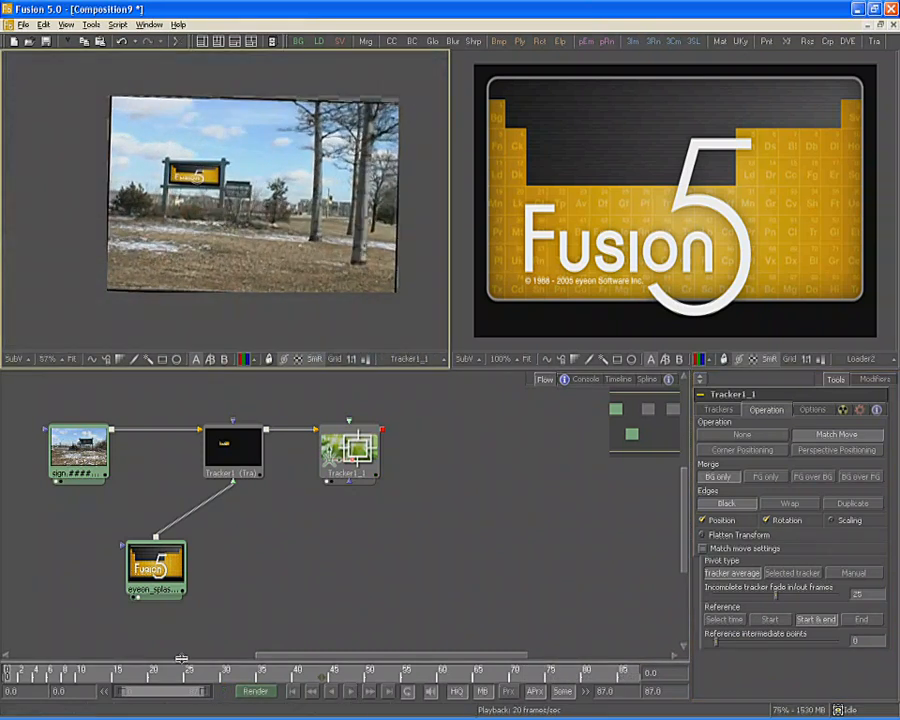
{"action": "left_click", "coordinate": [189, 676]}
{"action": "left_click_drag", "start_coordinate": [189, 676], "coordinate": [299, 668]}
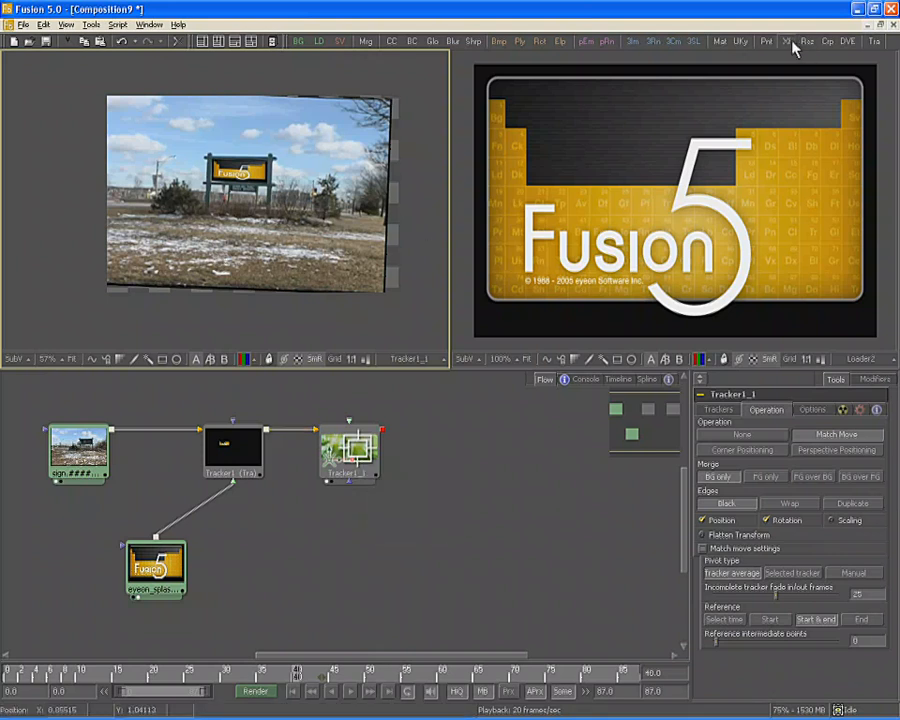
Add a Transform after the duplicated tracker, set its size to about 1.135 and angle to about 1.75, and scrub to check the edges
{"action": "left_click_drag", "start_coordinate": [790, 42], "coordinate": [464, 435]}
{"action": "left_click_drag", "start_coordinate": [384, 434], "coordinate": [301, 241]}
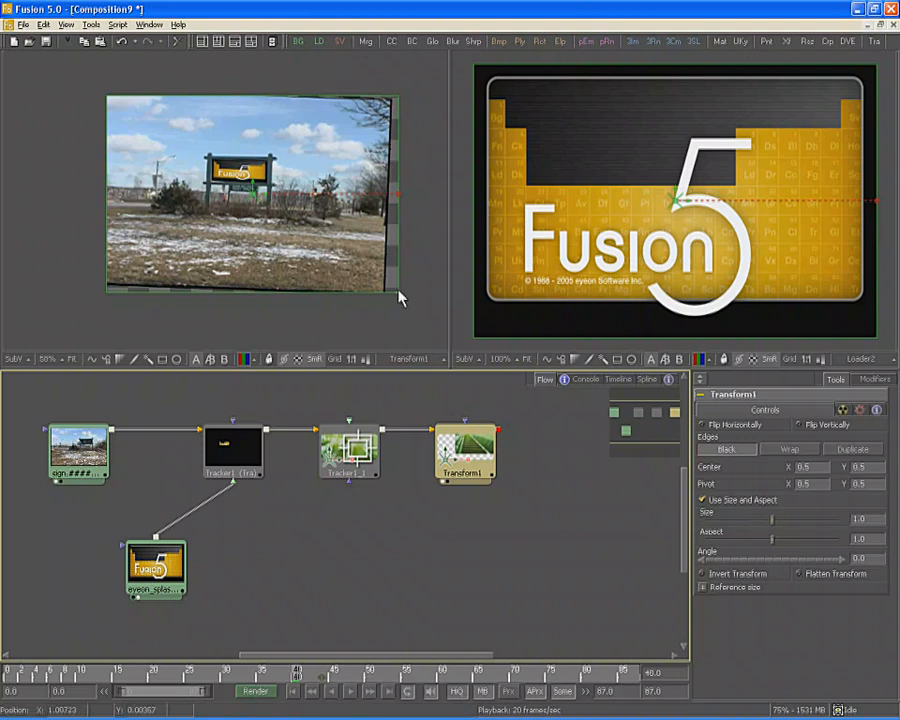
{"action": "mouse_move", "coordinate": [399, 297]}
{"action": "left_mouse_down"}
{"action": "mouse_move", "coordinate": [424, 314]}
{"action": "mouse_move", "coordinate": [416, 295]}
{"action": "left_mouse_up"}
{"action": "left_click_drag", "start_coordinate": [418, 200], "coordinate": [418, 196]}
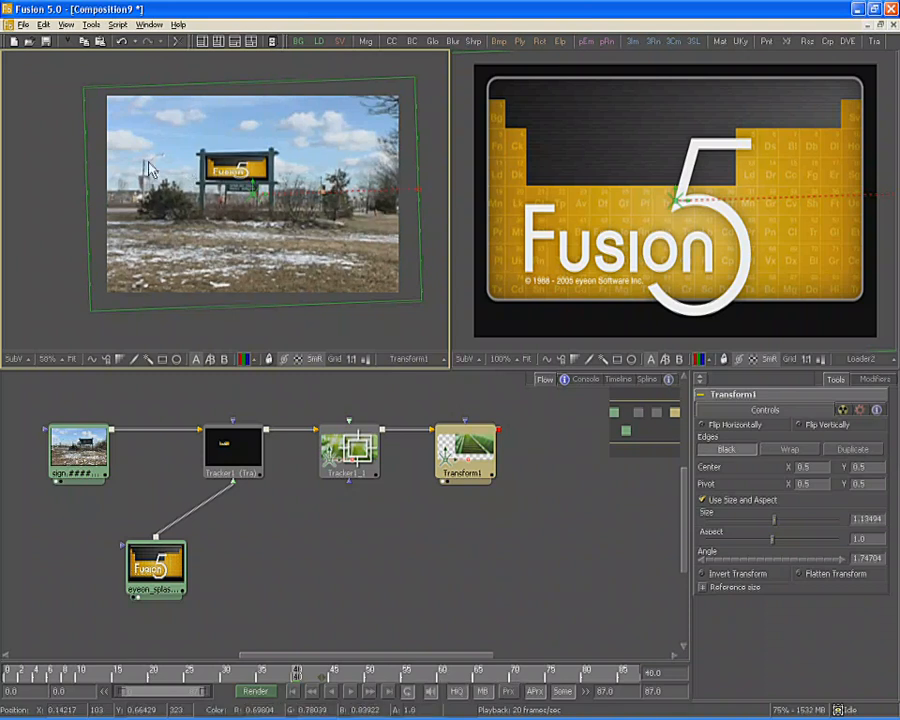
{"action": "left_click_drag", "start_coordinate": [252, 668], "coordinate": [13, 677]}
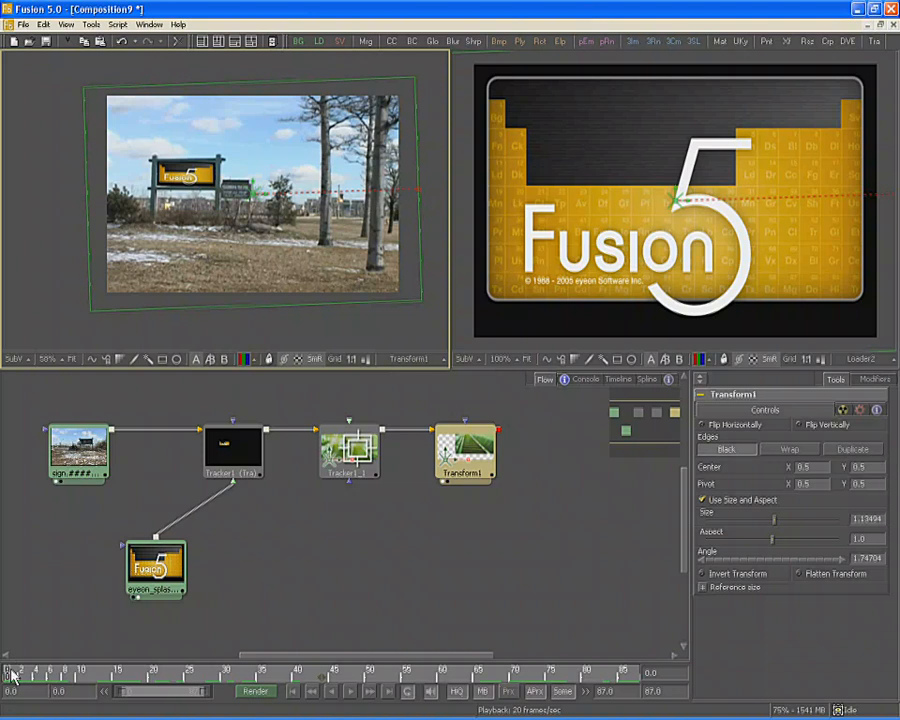